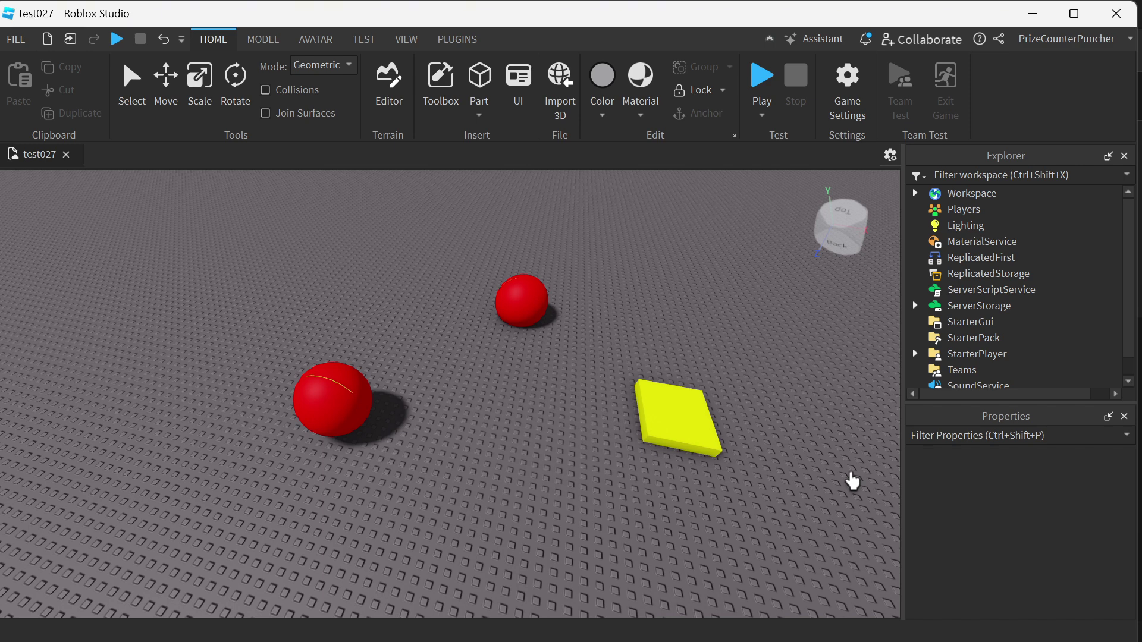
Step: Insert a ScreenGui under StarterGui
click(967, 324)
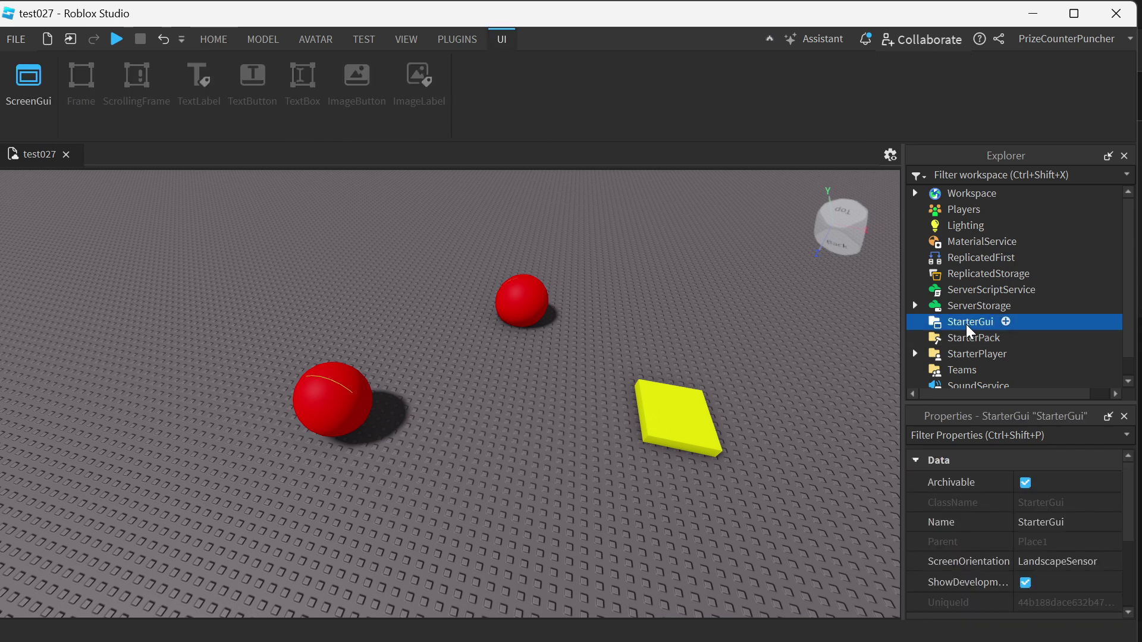
click(1006, 321)
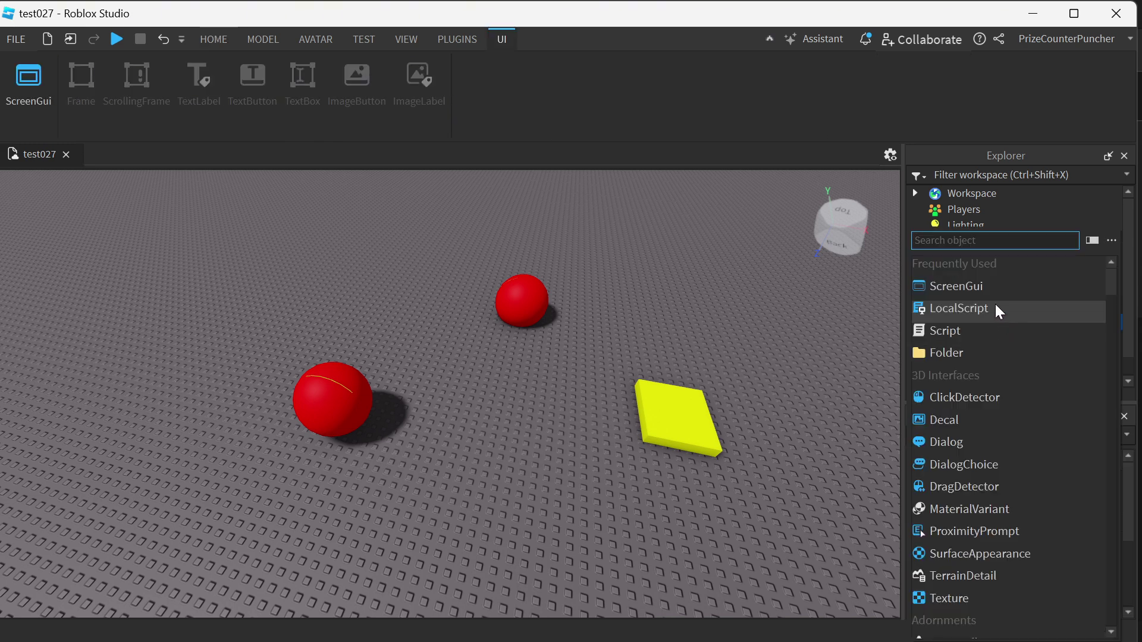
click(972, 288)
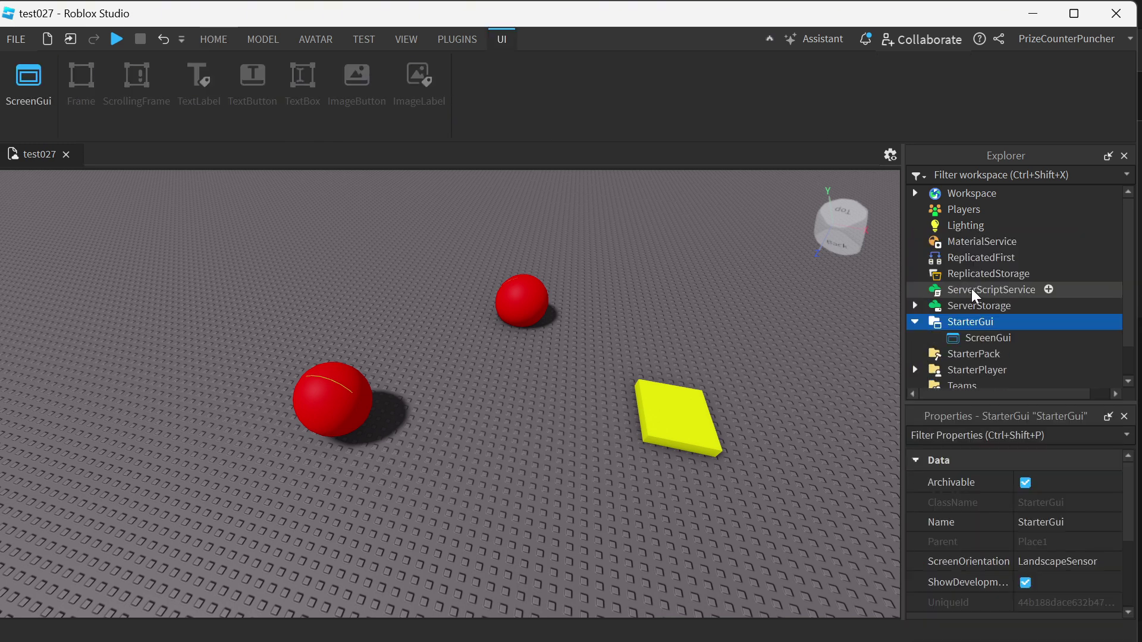
Step: Add a Frame to the ScreenGui and resize it to 260 x 242
click(986, 337)
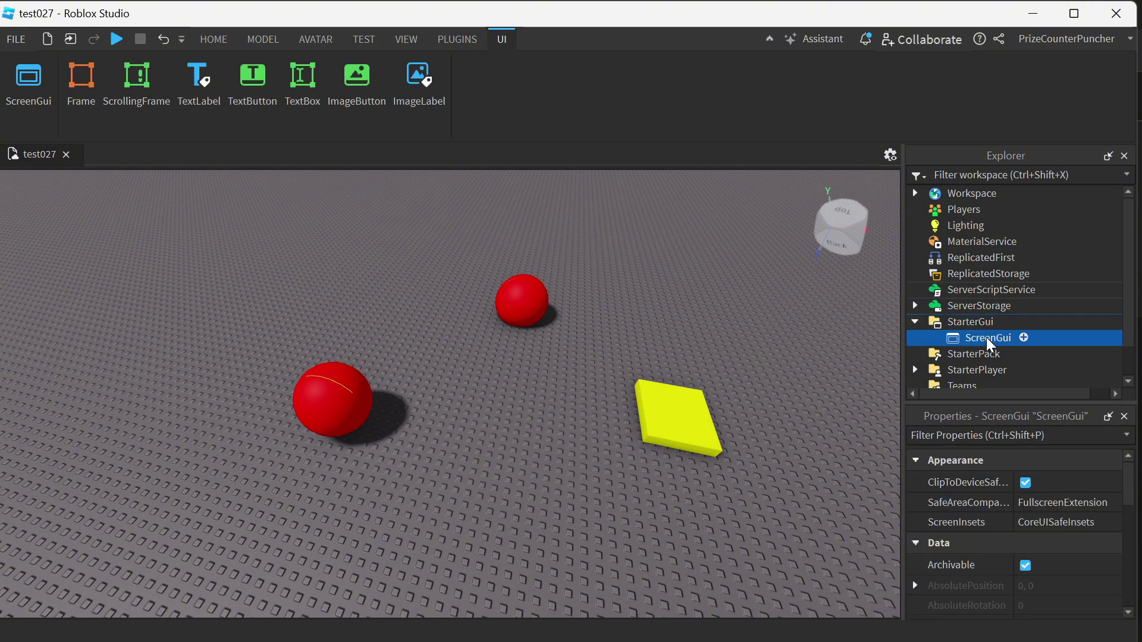
click(90, 88)
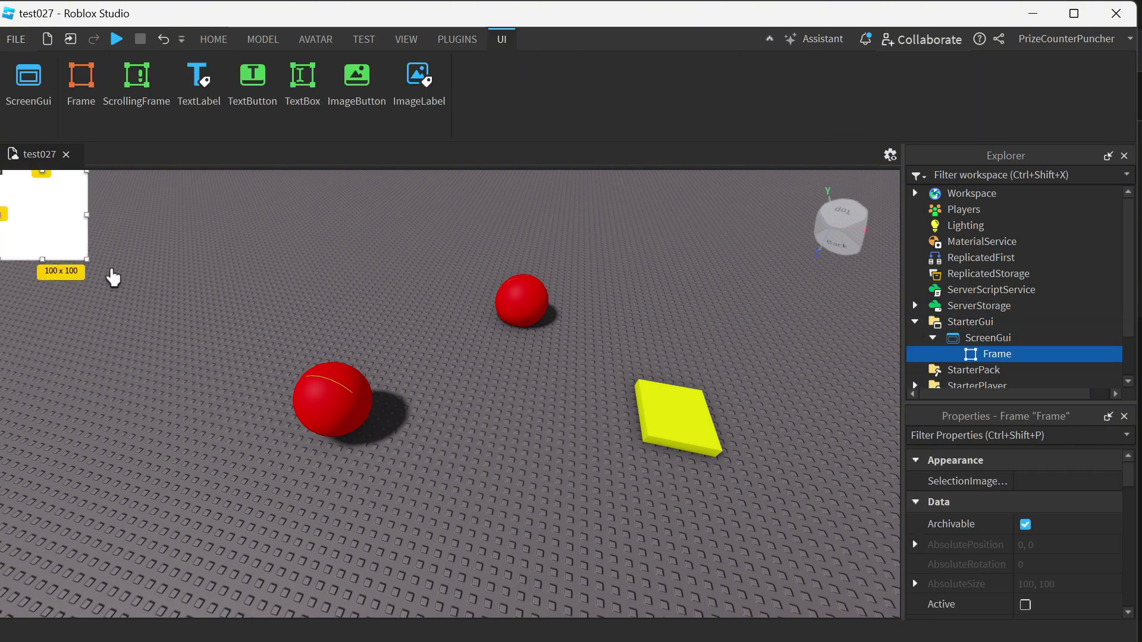
drag(83, 259, 230, 386)
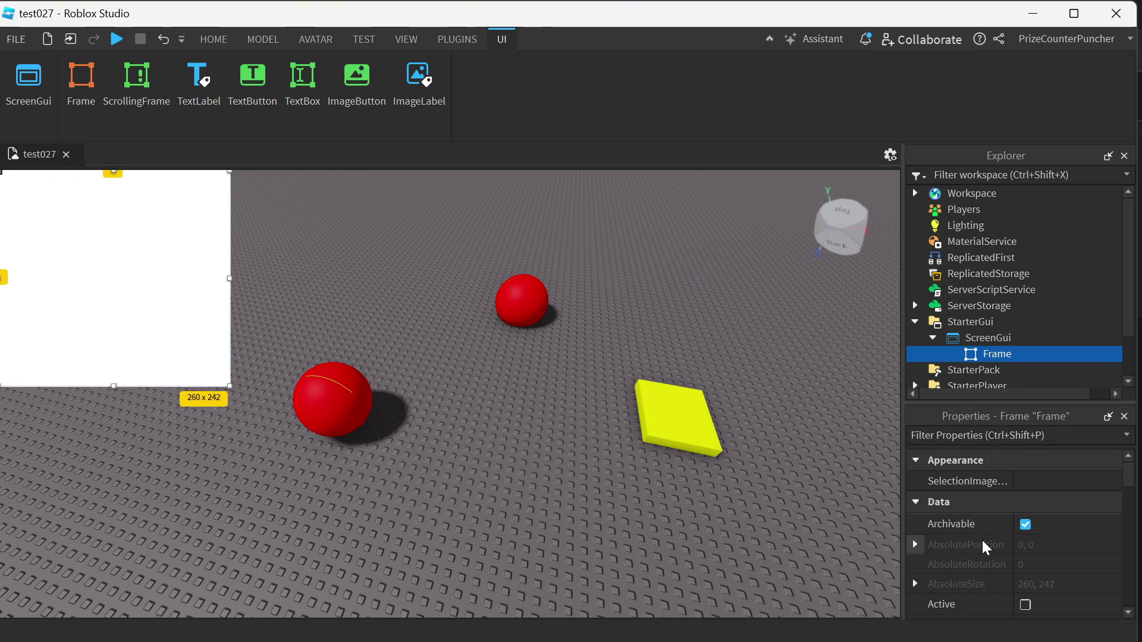
scroll(981, 537, down, 3)
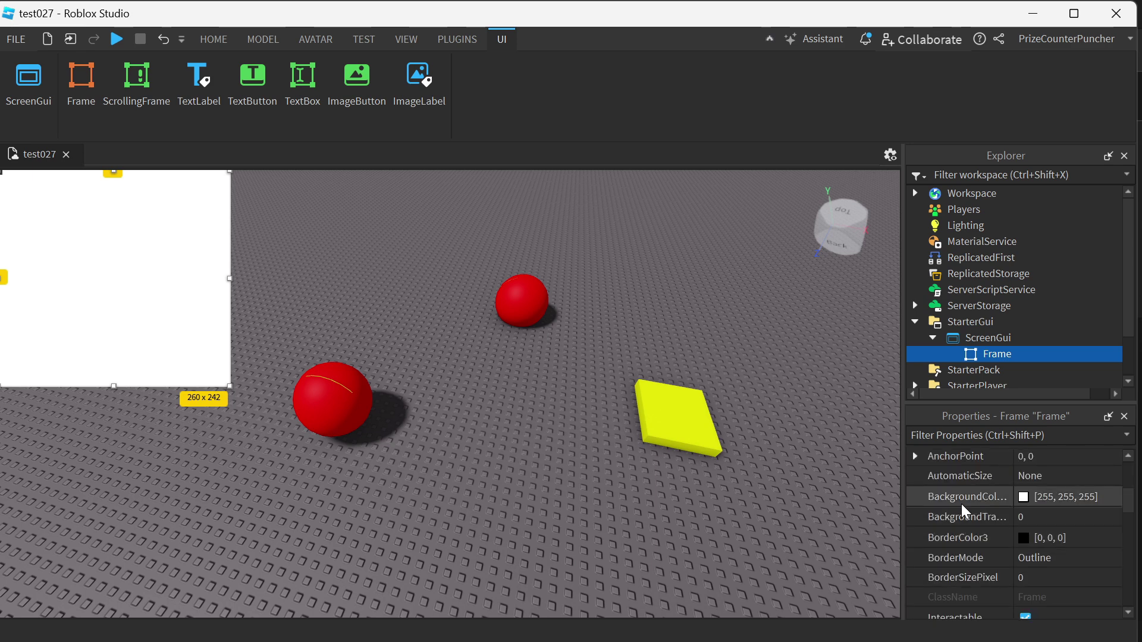
Step: Set the Frame's BackgroundColor3 to golden yellow 255, 198, 65 in the colour picker
click(1023, 497)
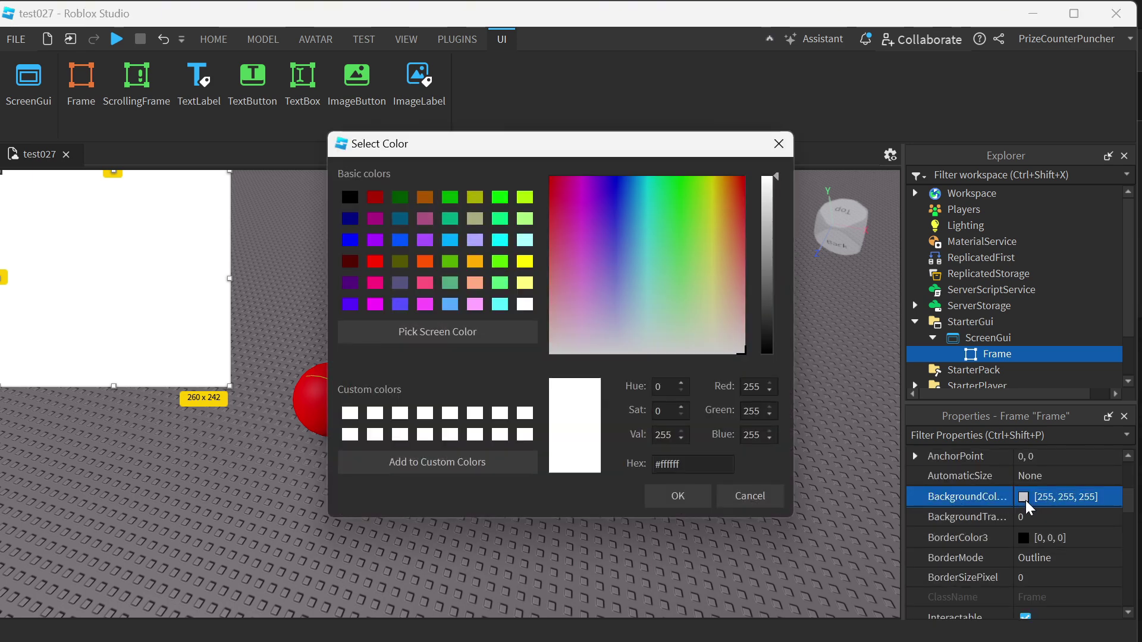
click(721, 222)
click(670, 499)
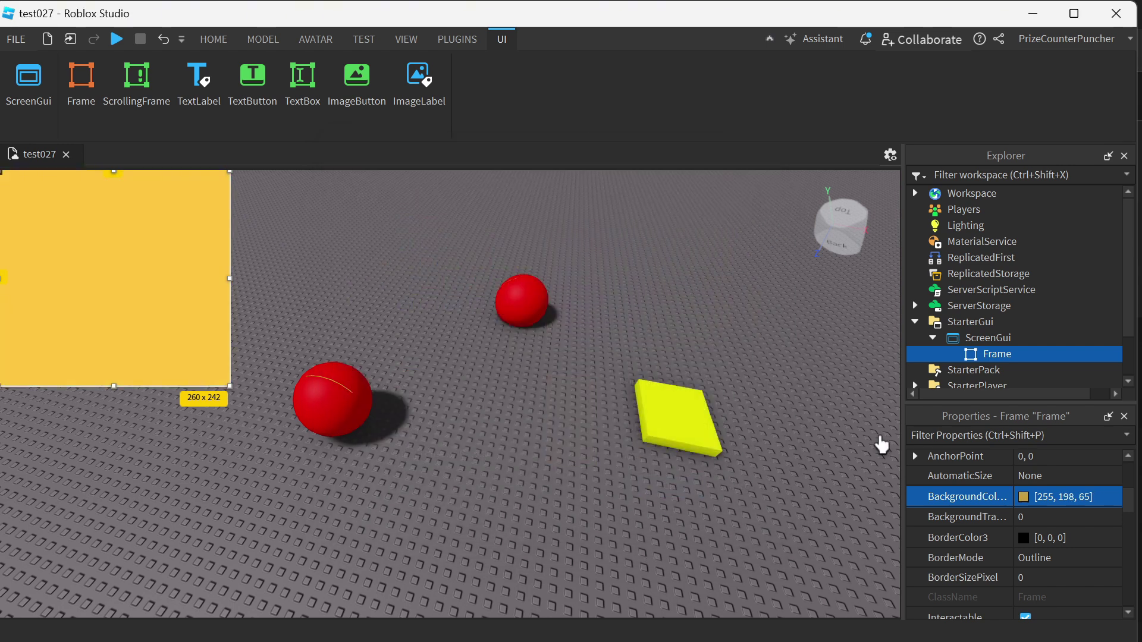
click(987, 338)
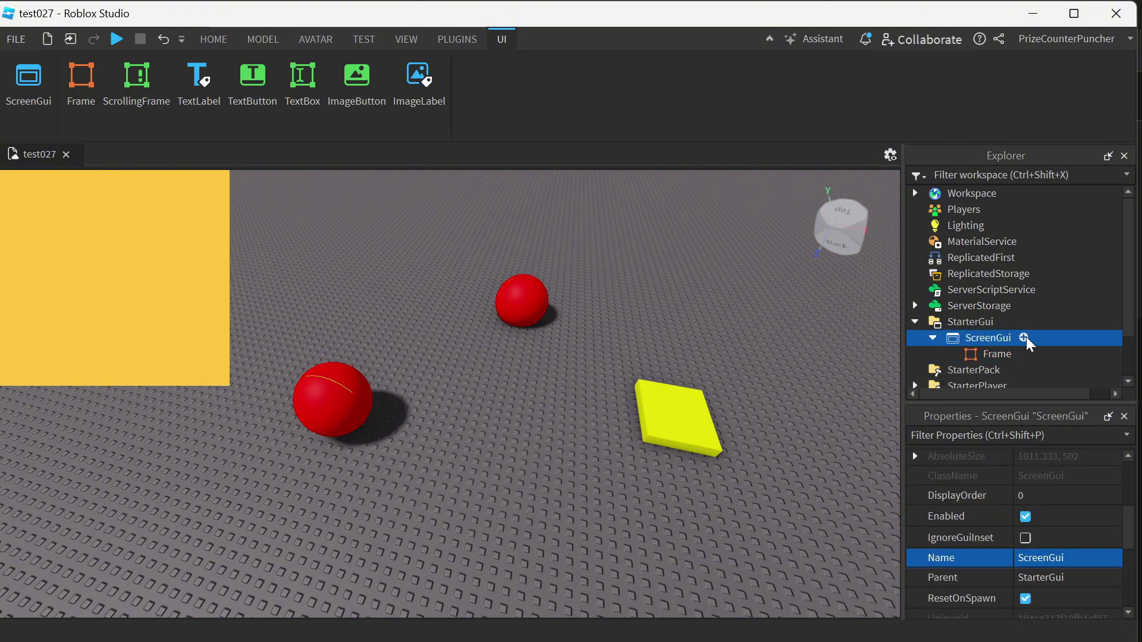
Step: Insert a 200 x 50 TextButton into the ScreenGui and move it to the screen's lower right
click(1024, 337)
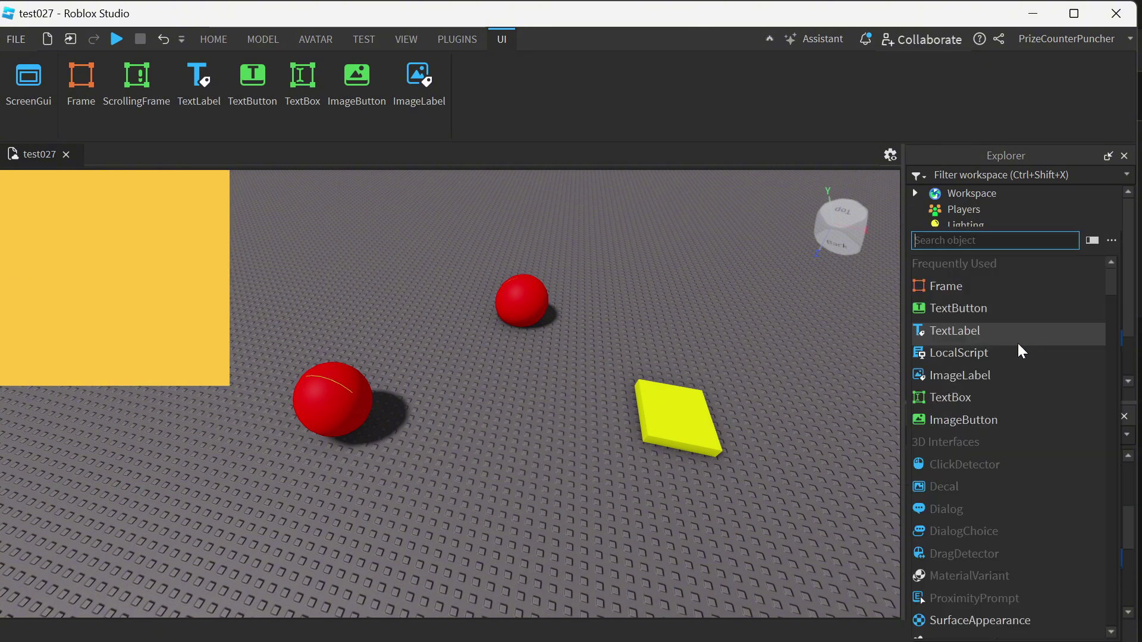
click(979, 310)
drag(90, 191, 780, 558)
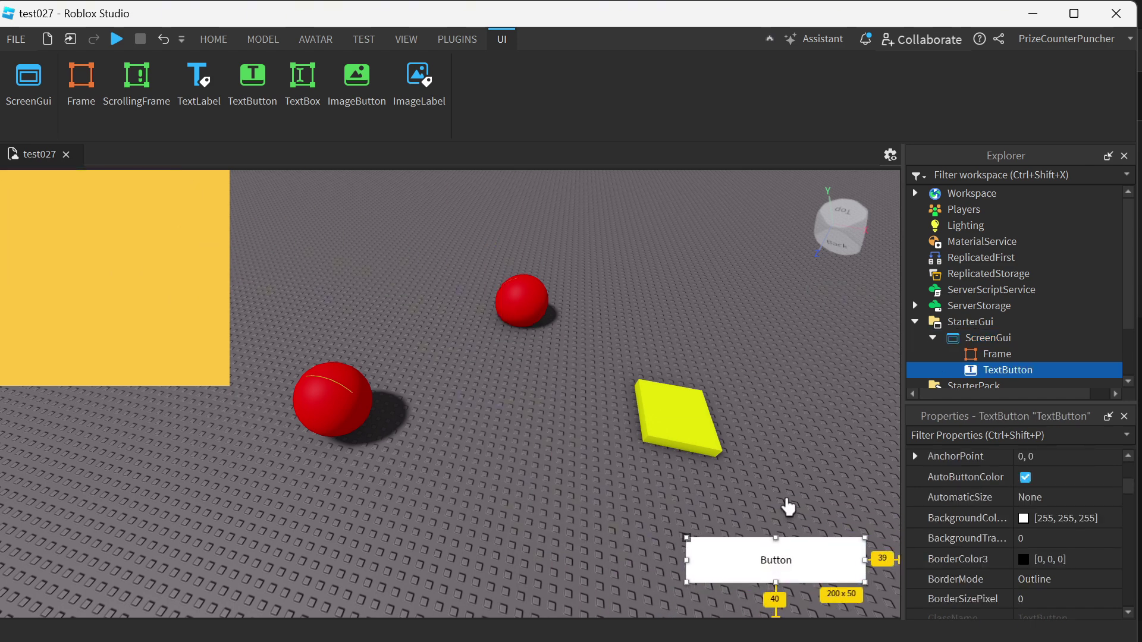
click(996, 338)
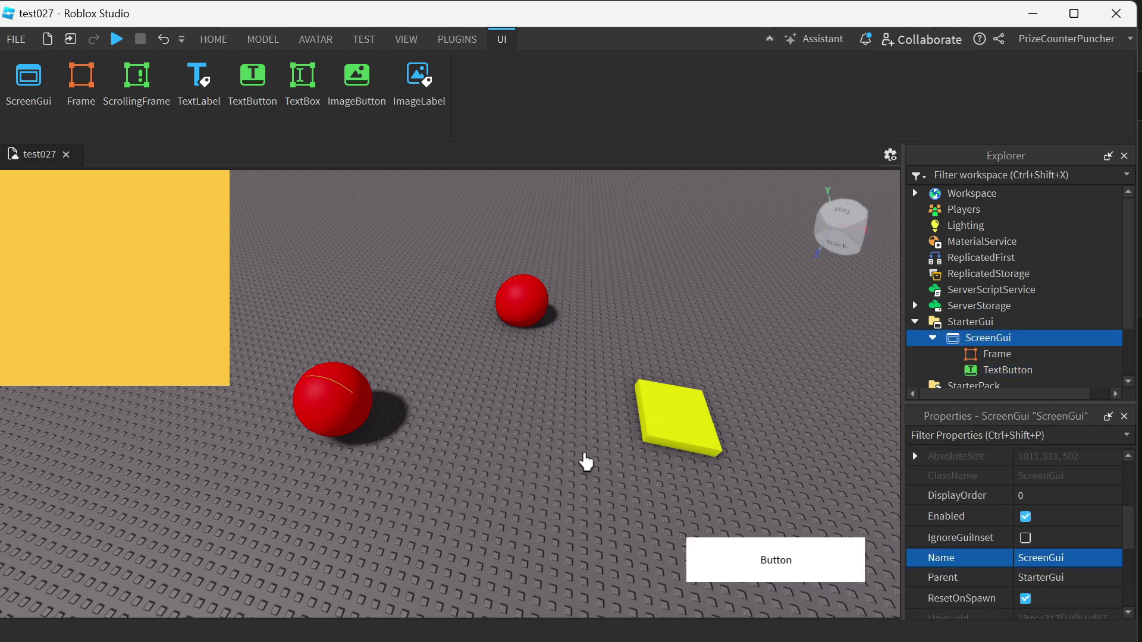
Step: Set the TextButton's BackgroundColor3 to pale yellow 255, 255, 127
click(1001, 355)
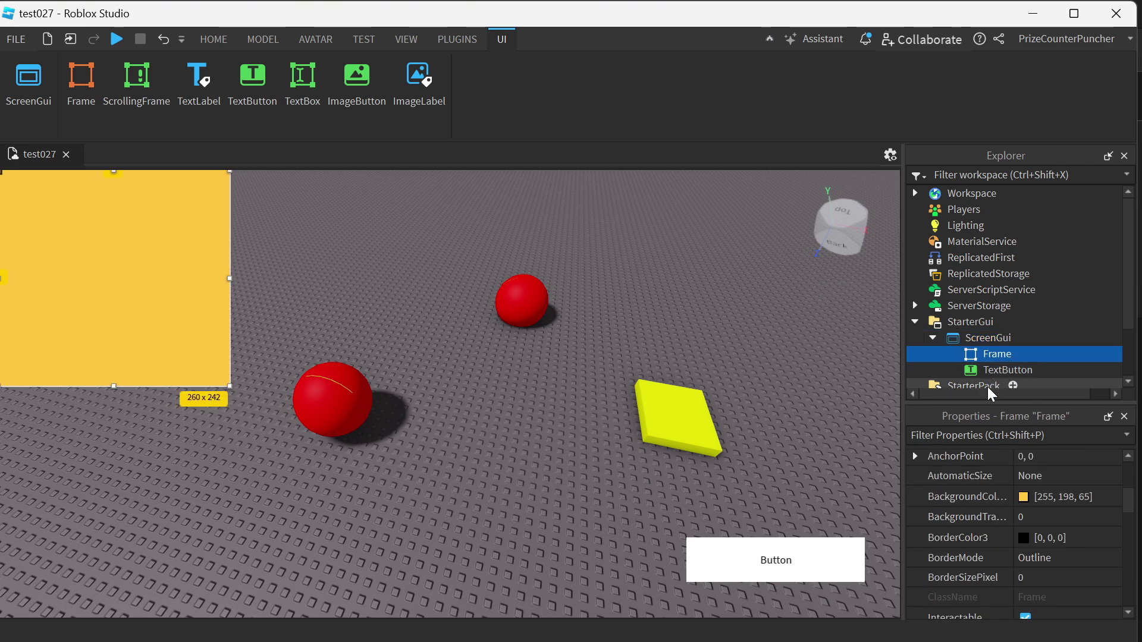
scroll(992, 315, down, 1)
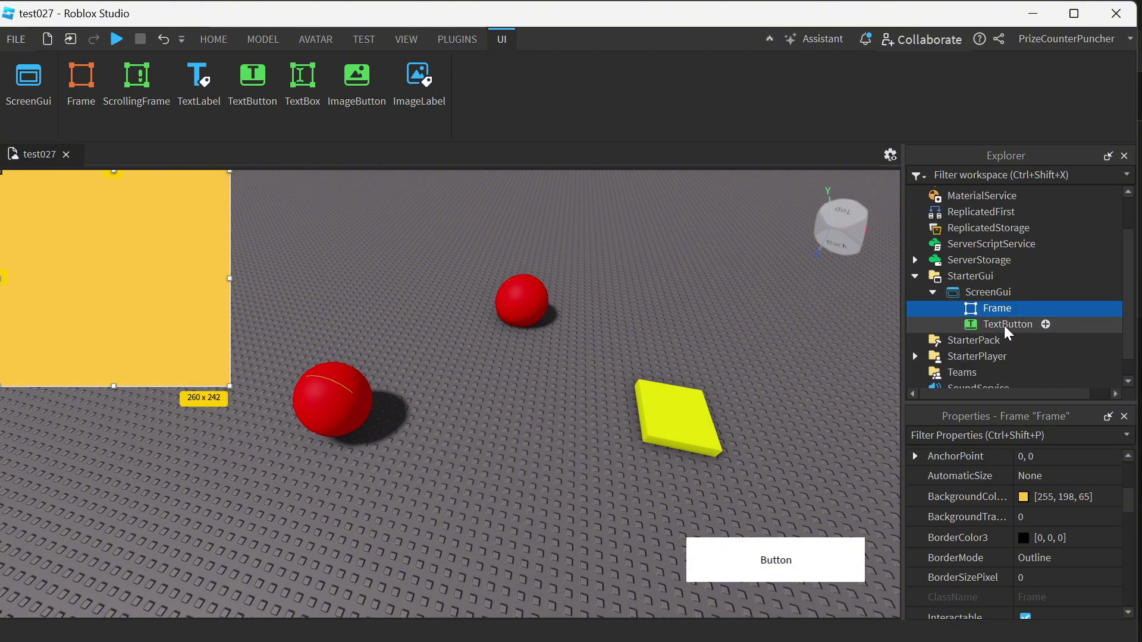
click(1006, 326)
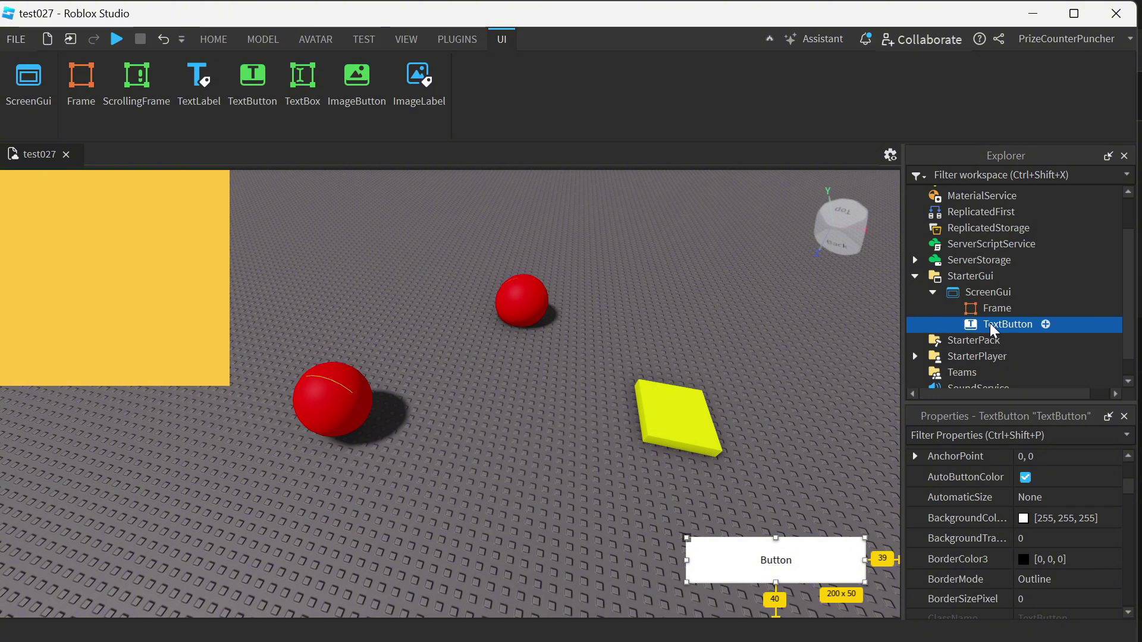
click(1024, 519)
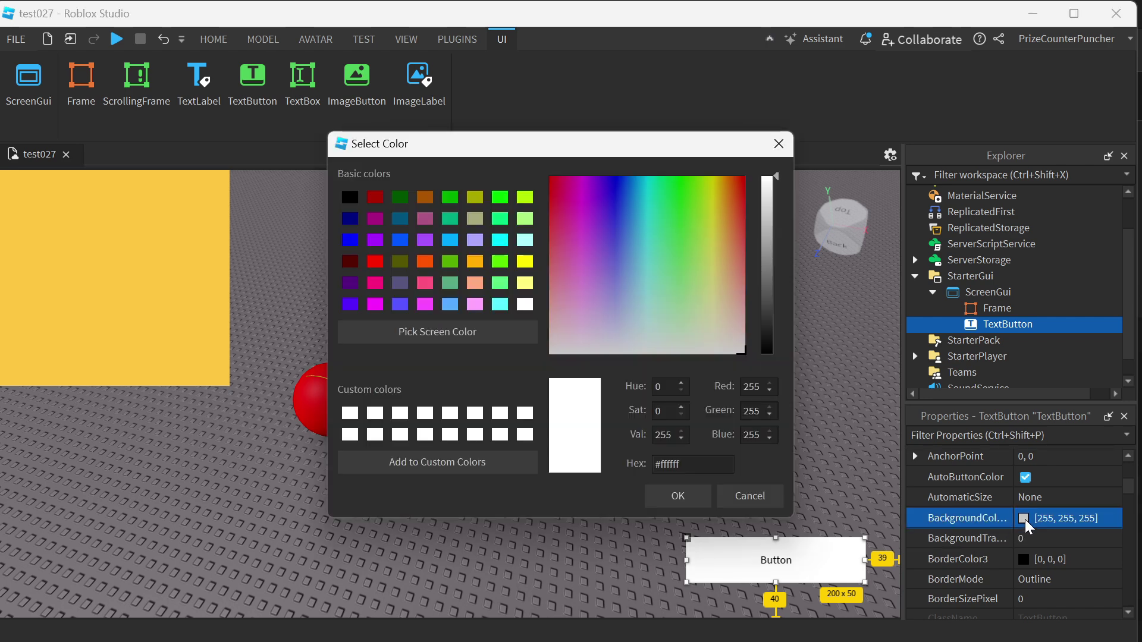
click(525, 283)
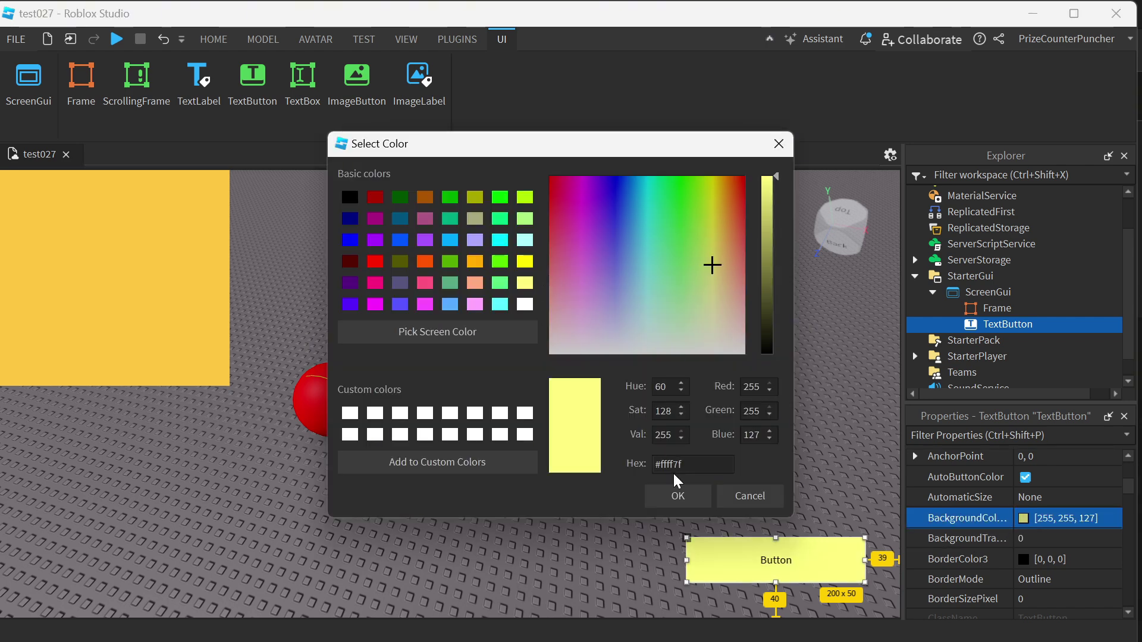
click(678, 497)
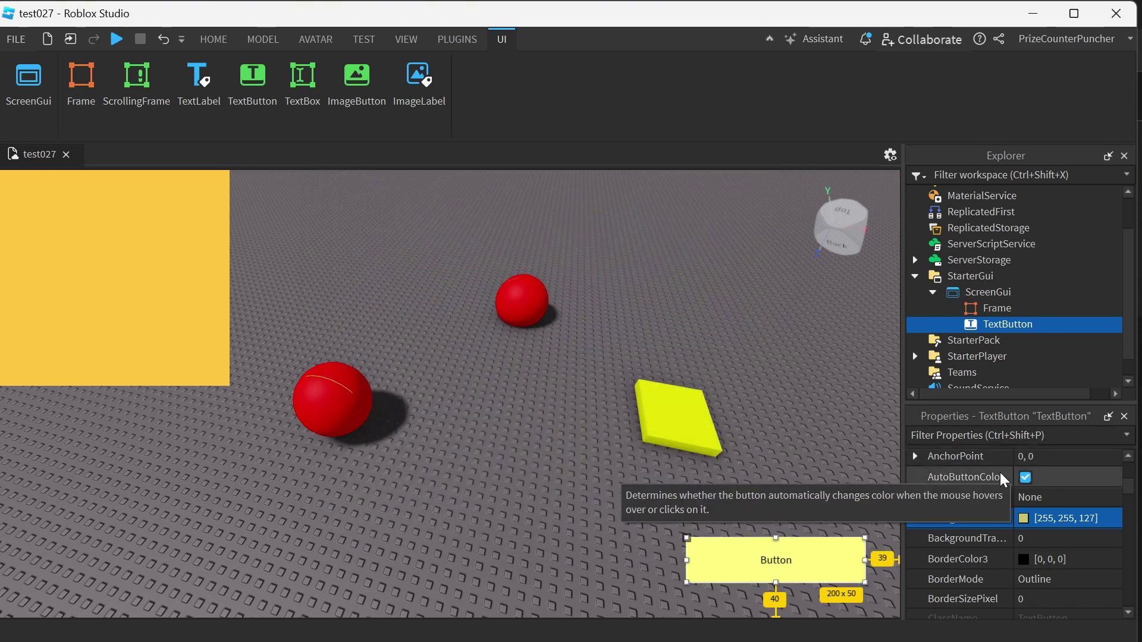
scroll(951, 482, down, 2)
Step: Set the TextButton's Size to {0.1, 0},{0.1, 0} and drag it further right
scroll(987, 518, down, 2)
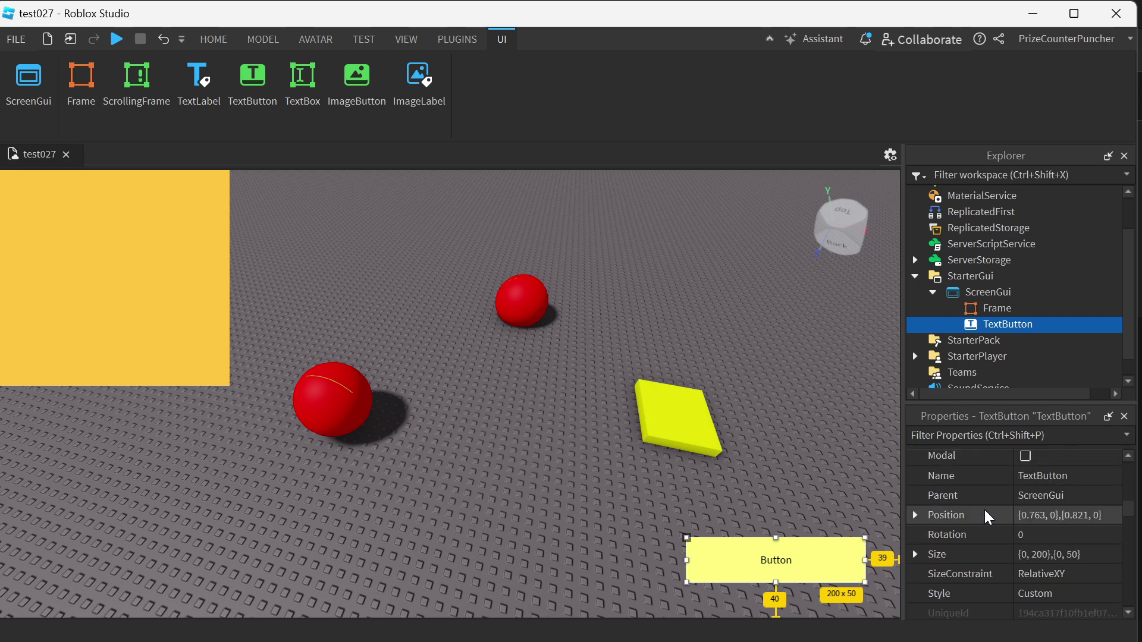
click(1041, 556)
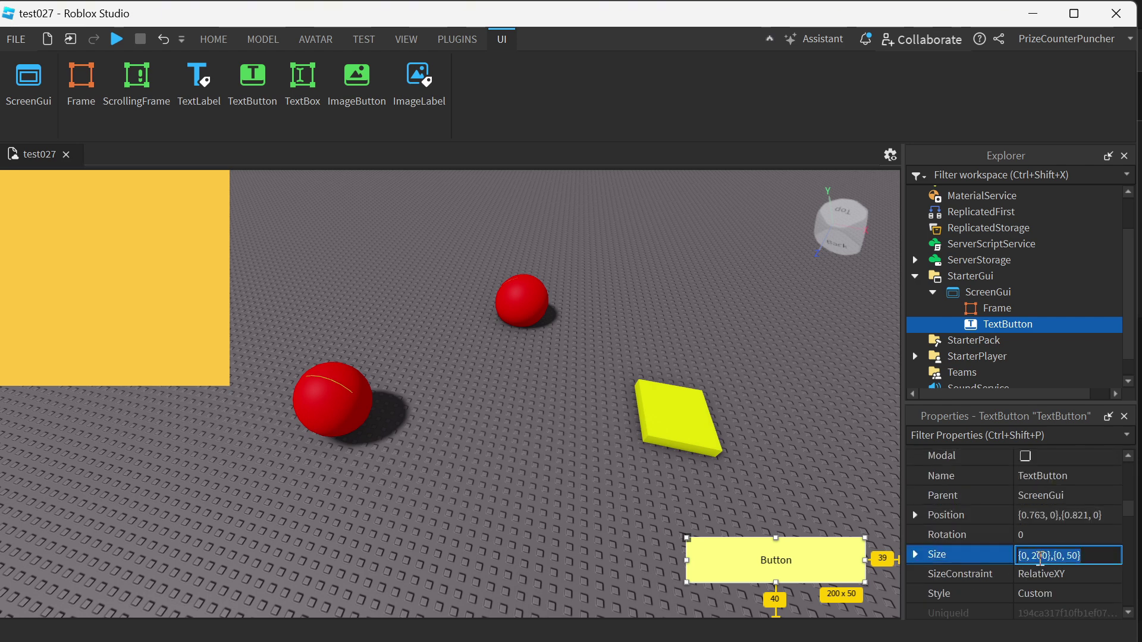
key(ctrl+a)
key(BackSpace)
text(.1)
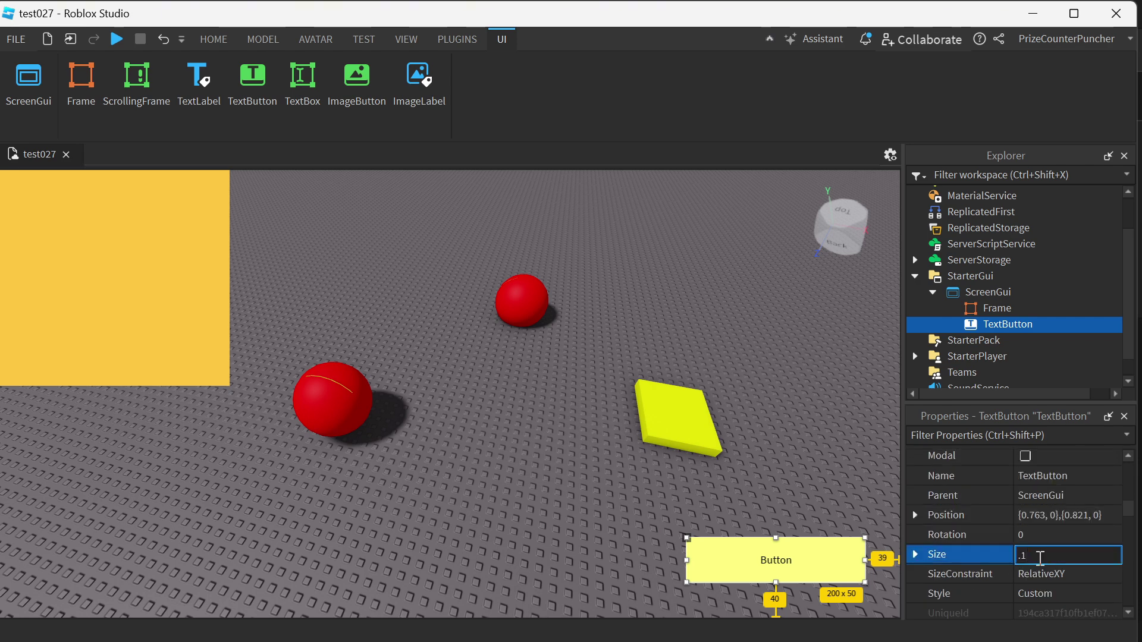
text(,0,.1,0)
key(Return)
drag(734, 561, 816, 562)
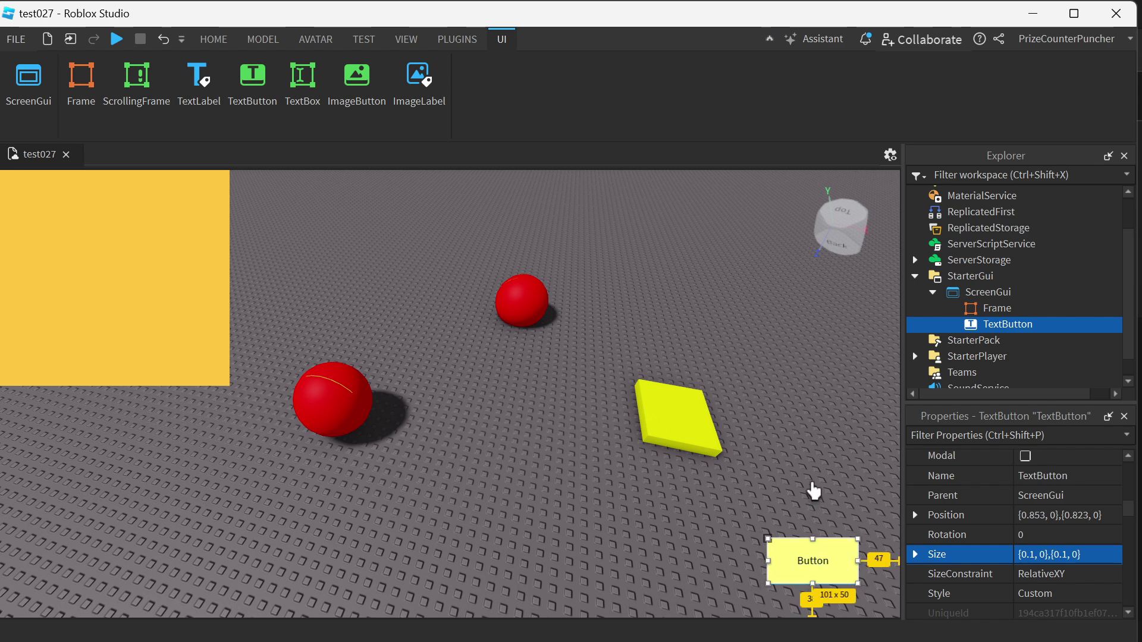
Step: Change the button's Text to 'Close' and turn on TextScaled
scroll(974, 510, down, 2)
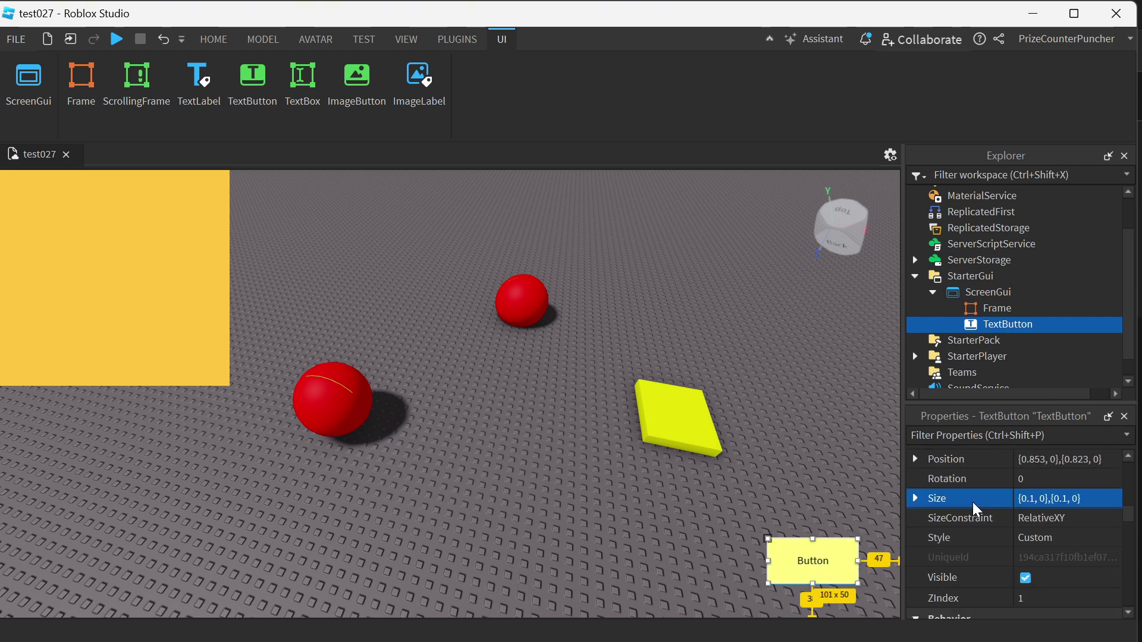
scroll(976, 510, down, 10)
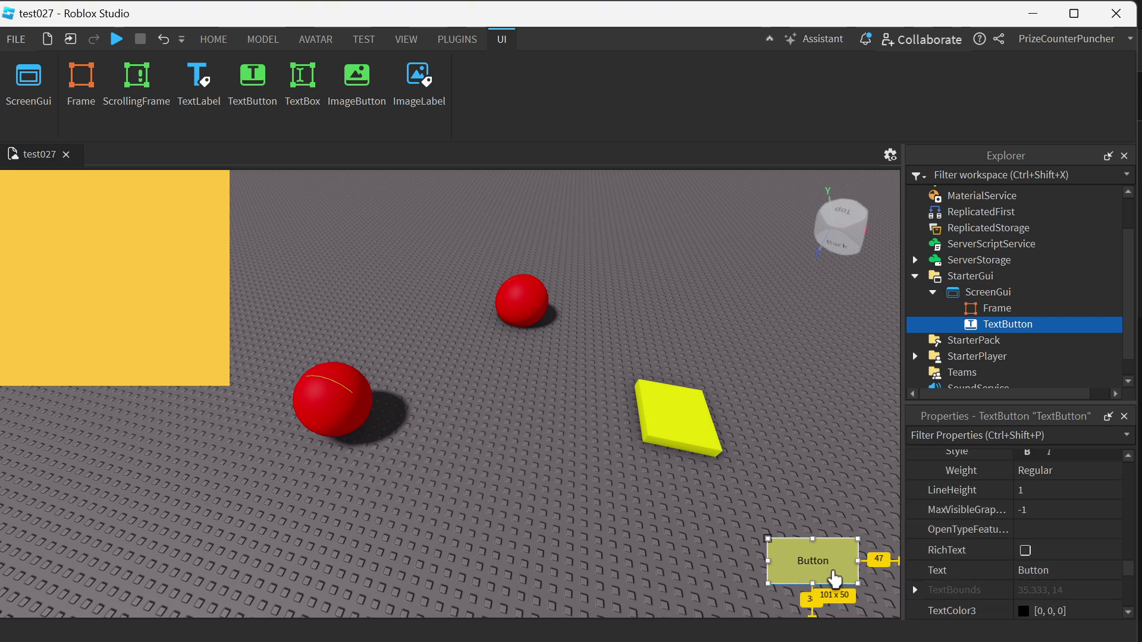
click(1040, 571)
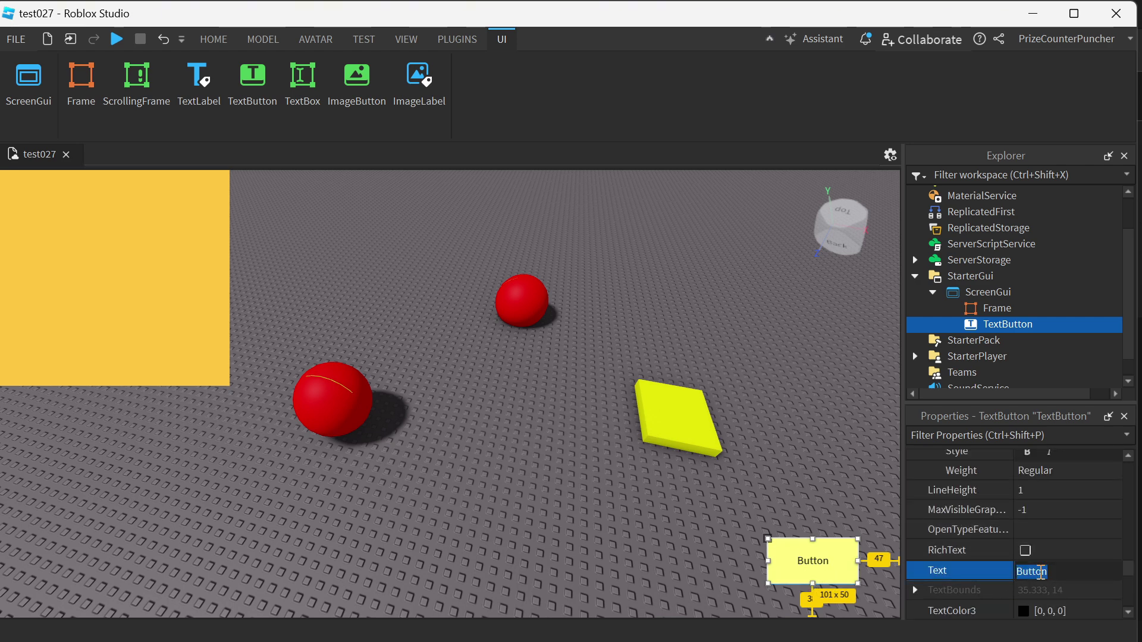
text(Close)
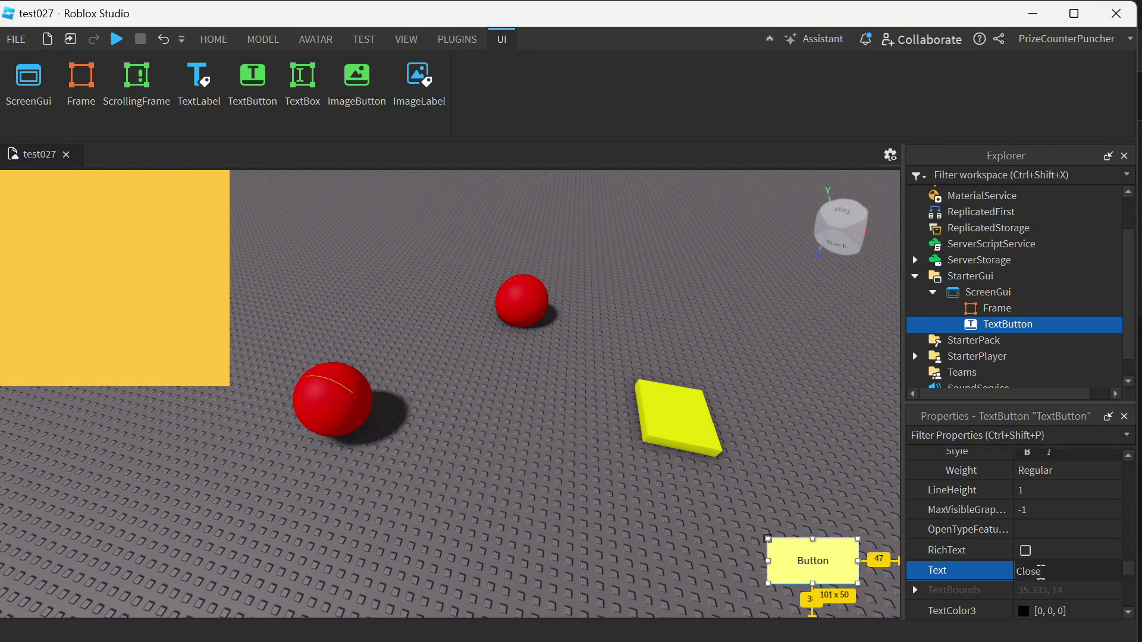
key(Return)
scroll(1005, 562, down, 2)
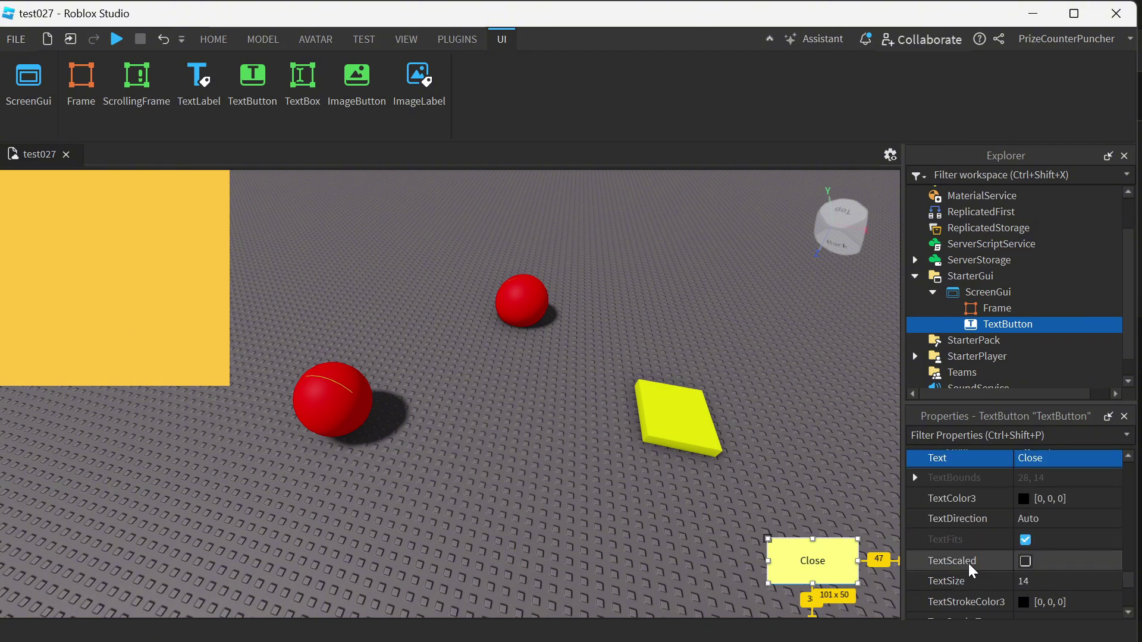
click(1026, 560)
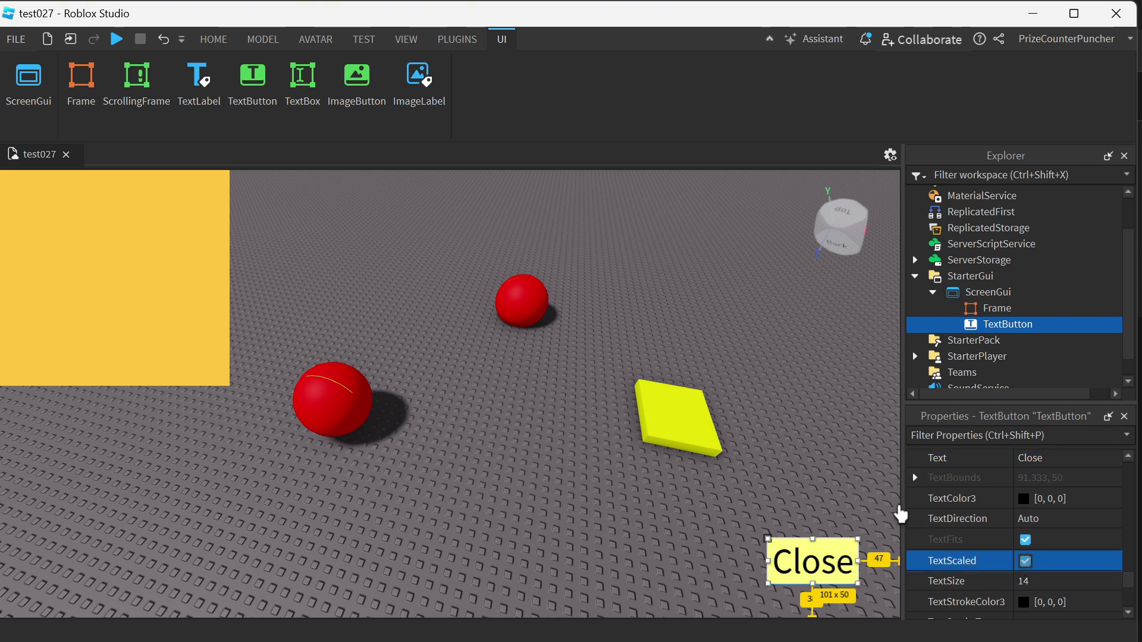
Step: Insert a UICorner into the TextButton to round the Close button's corners
click(1046, 325)
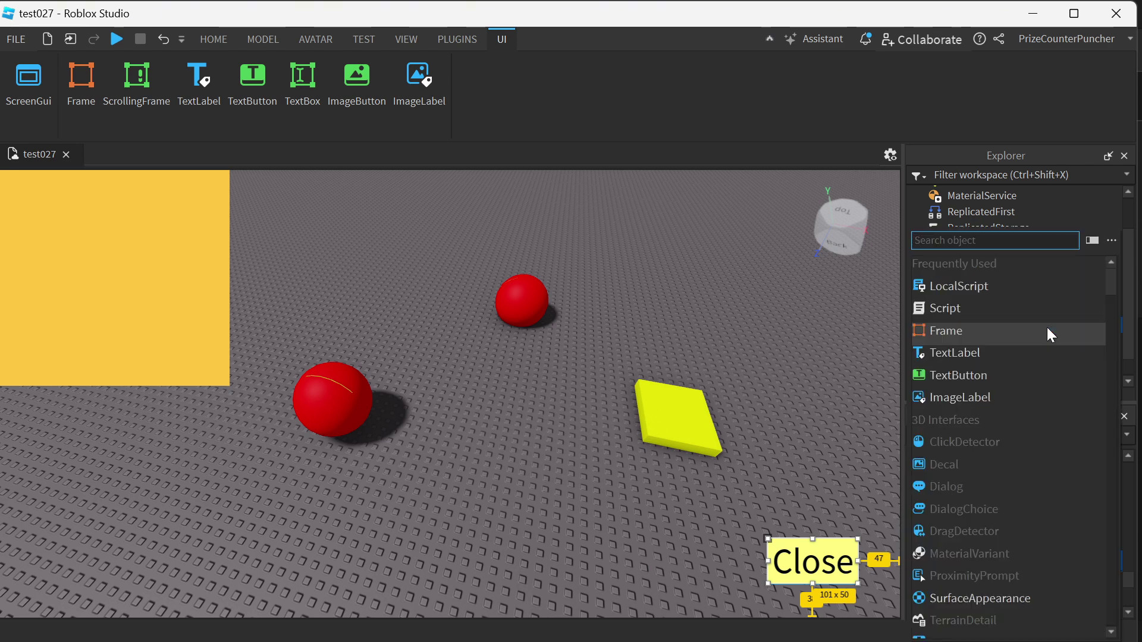
text(ui)
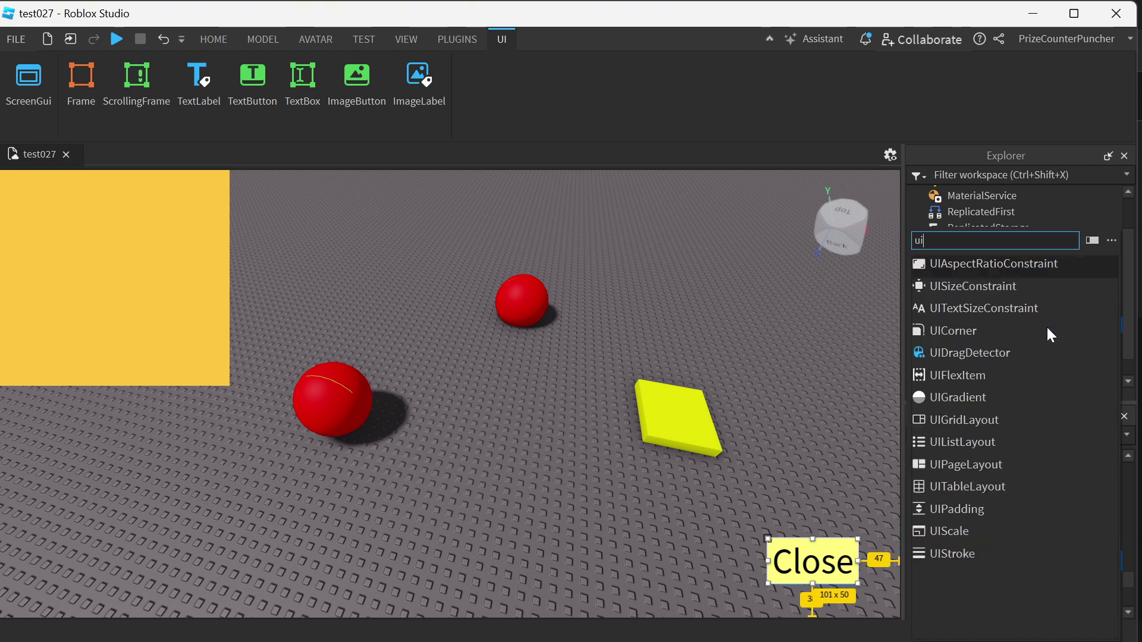
click(1002, 333)
click(874, 447)
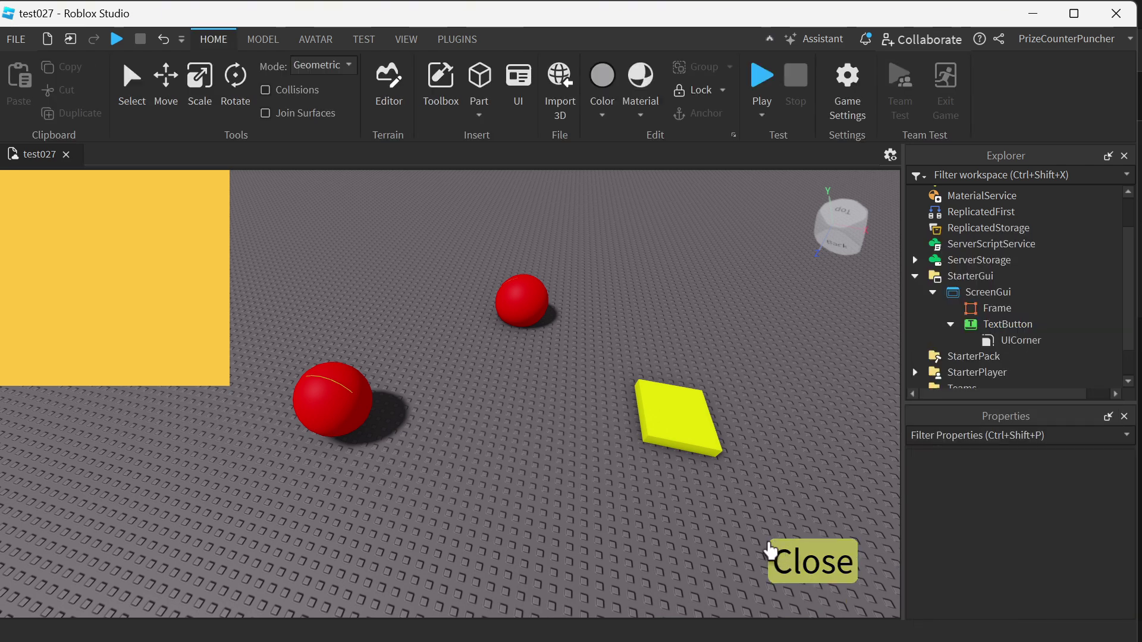
scroll(817, 431, down, 1)
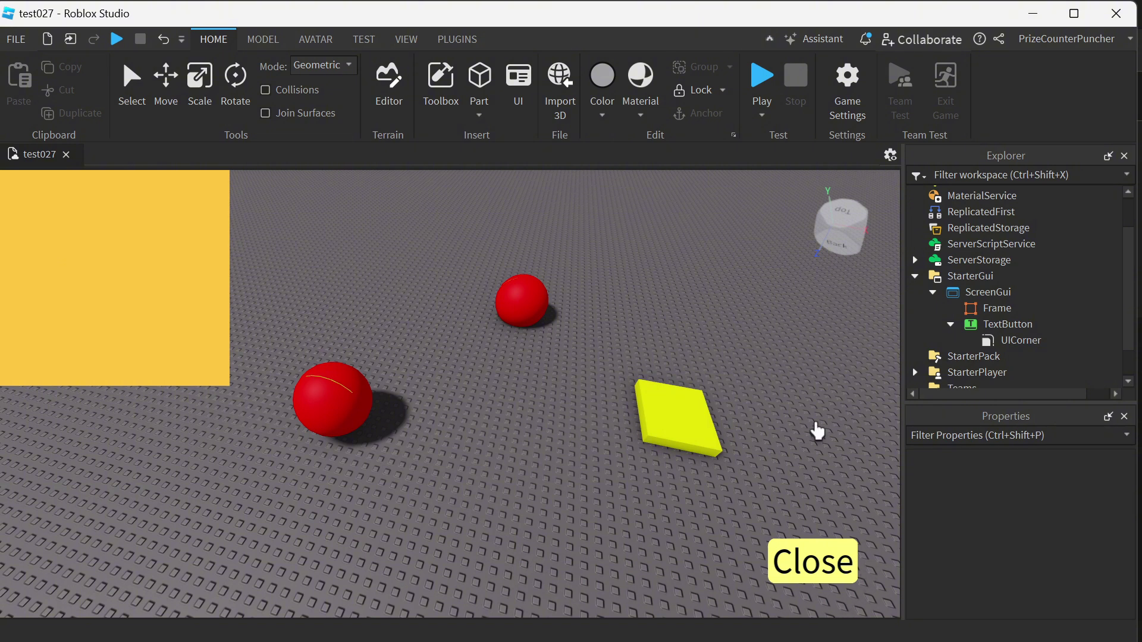
click(1018, 327)
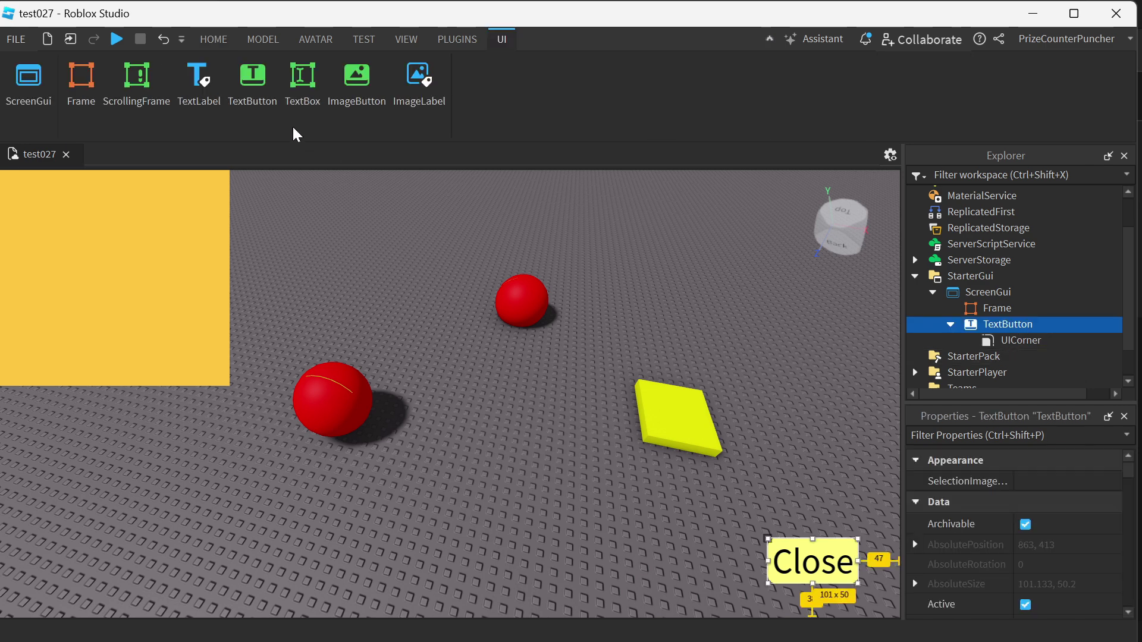
Step: Search Toolbox audio for 'pressed' and insert the Roblox button-press sound into TextButton
click(219, 39)
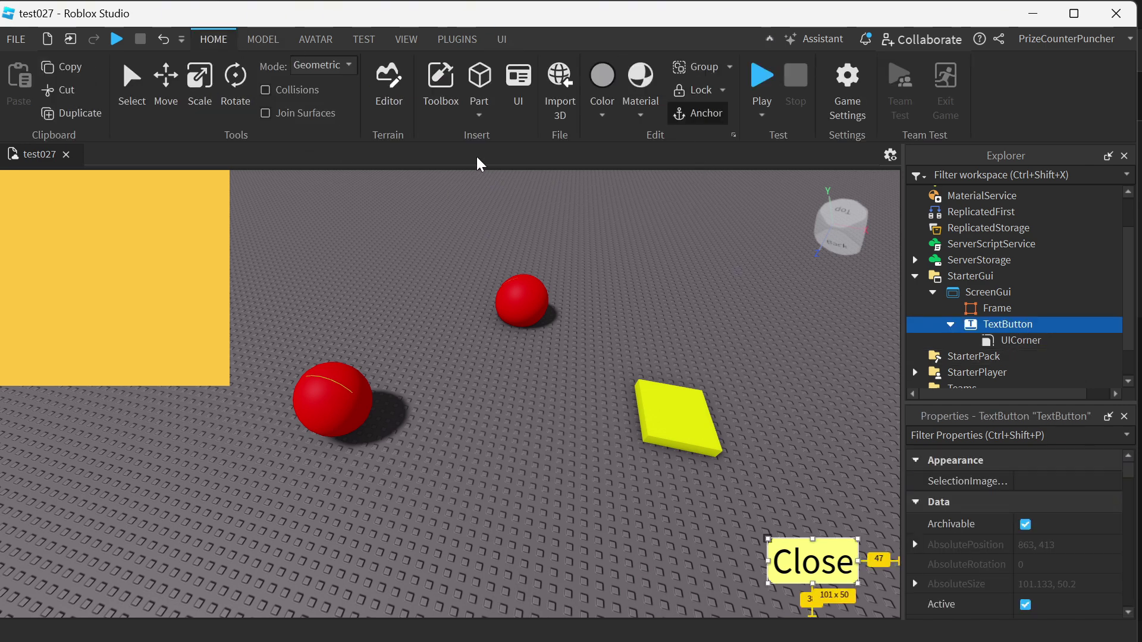
click(441, 83)
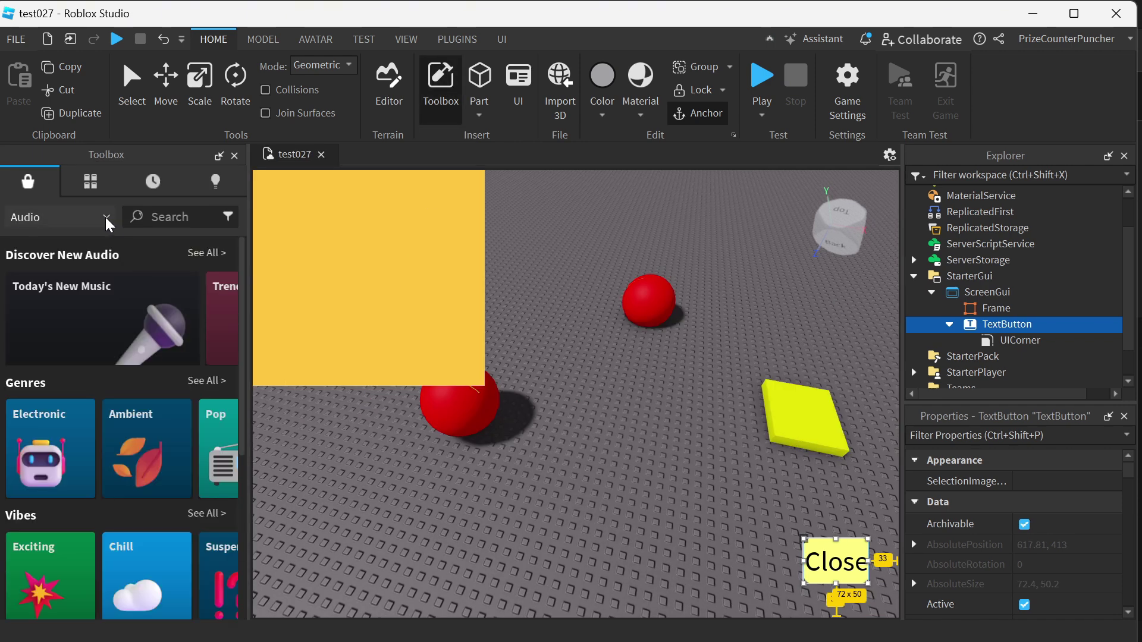
click(172, 218)
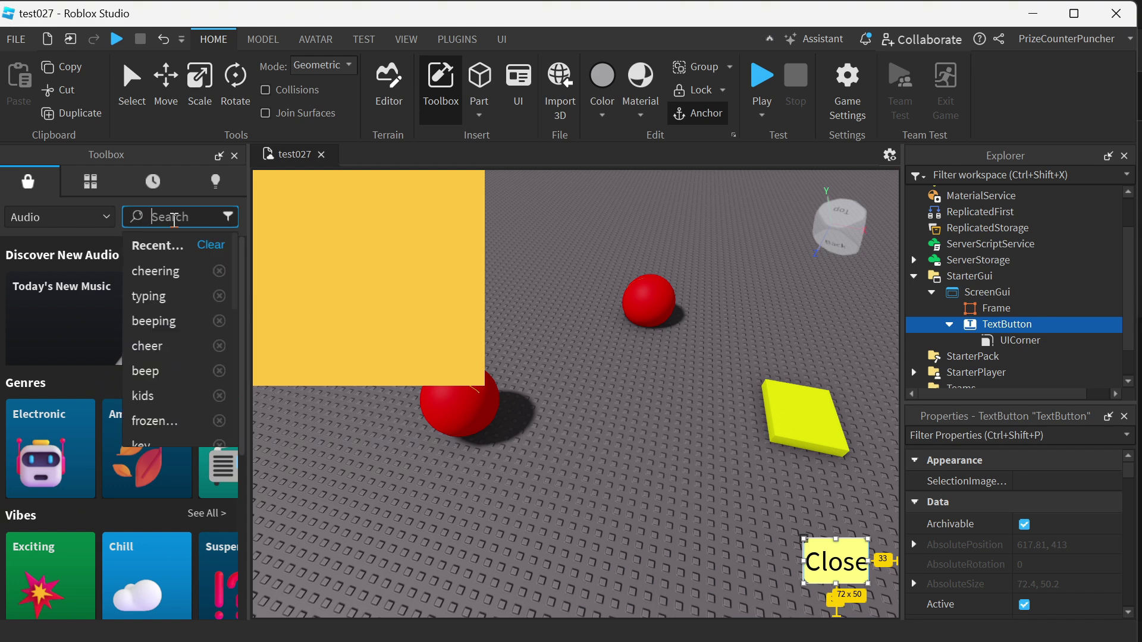
text(pressed)
key(Return)
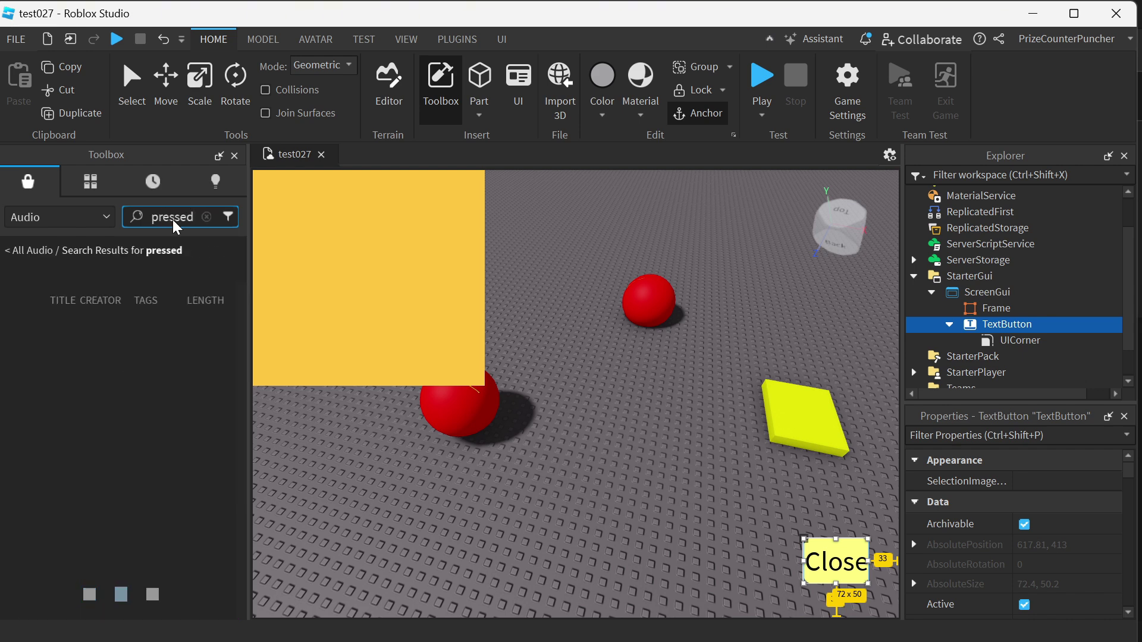
click(22, 375)
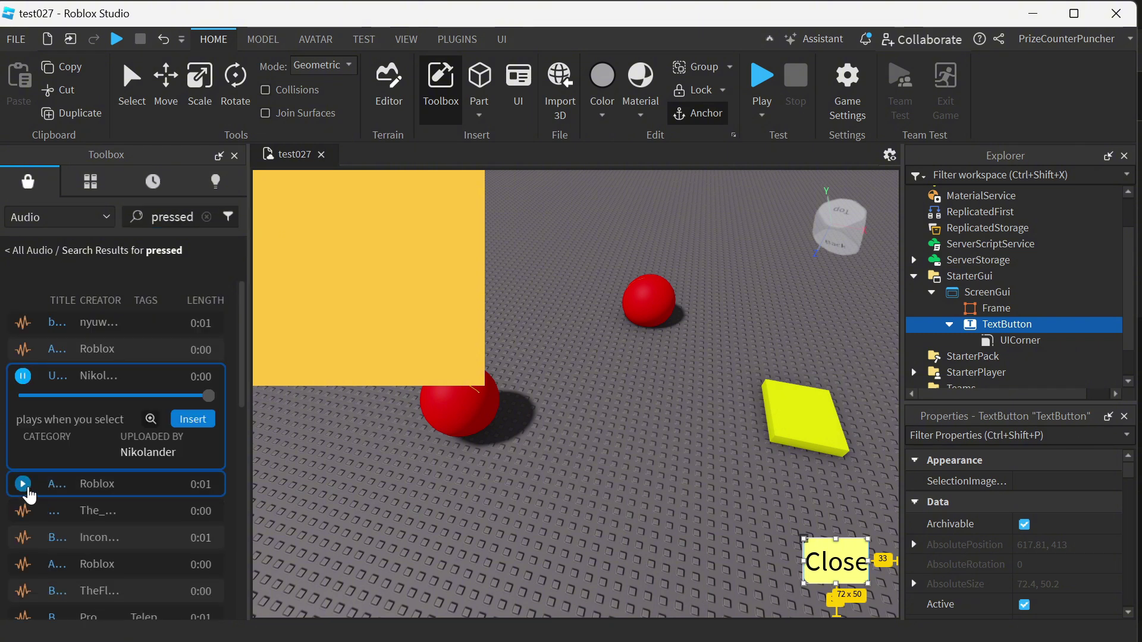
click(22, 480)
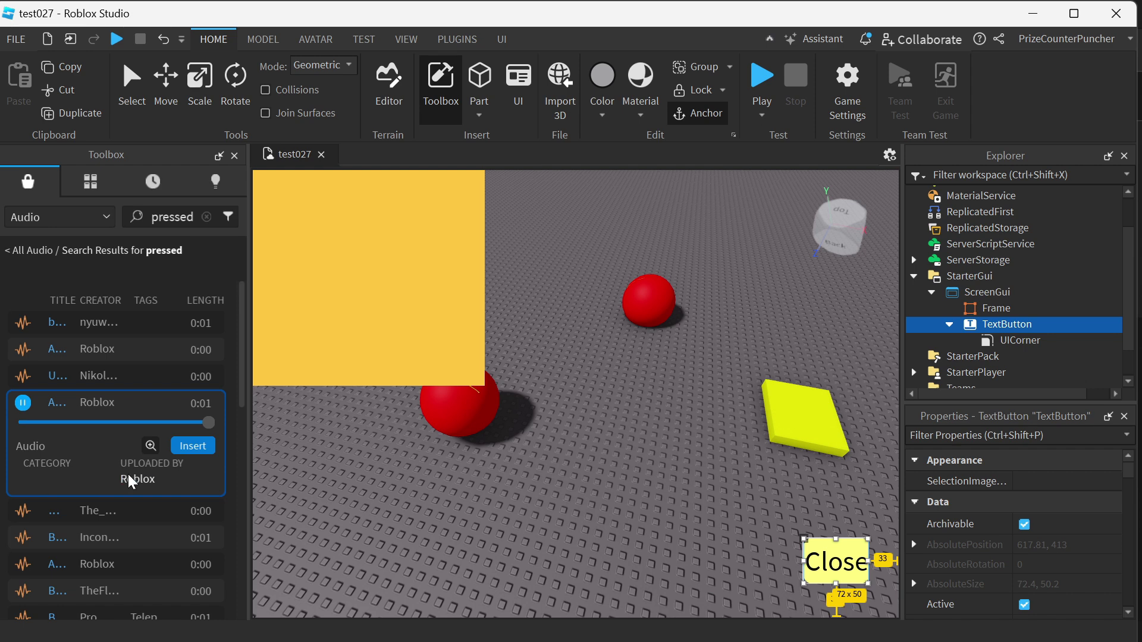
click(193, 447)
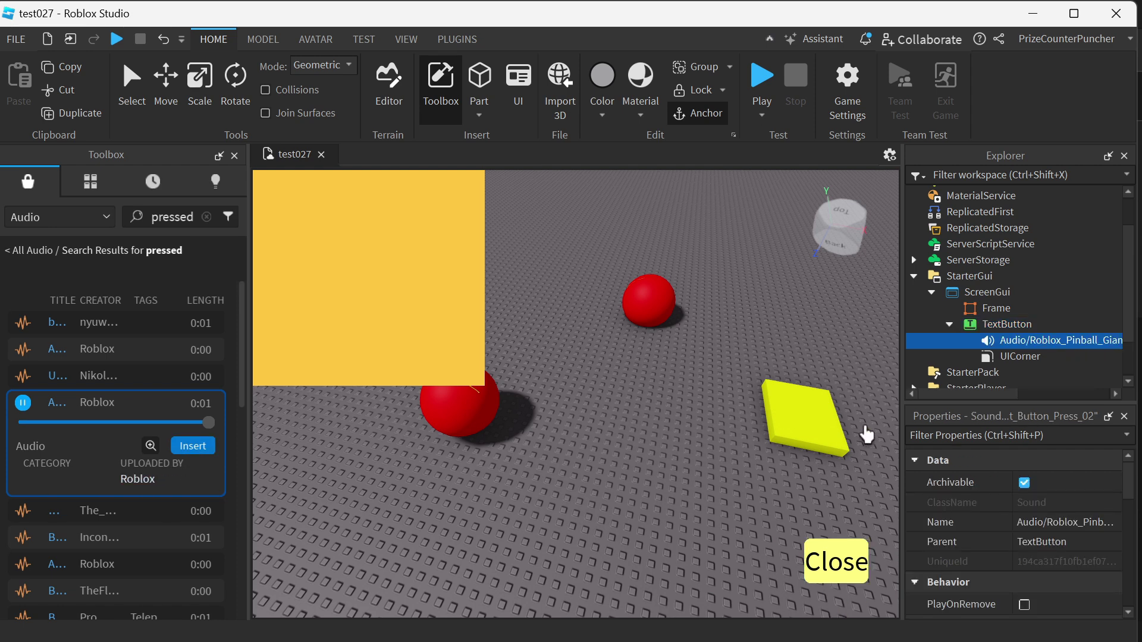
Step: Rename the inserted audio to 'Sound' and close the Toolbox
double_click(1028, 342)
text(Sound)
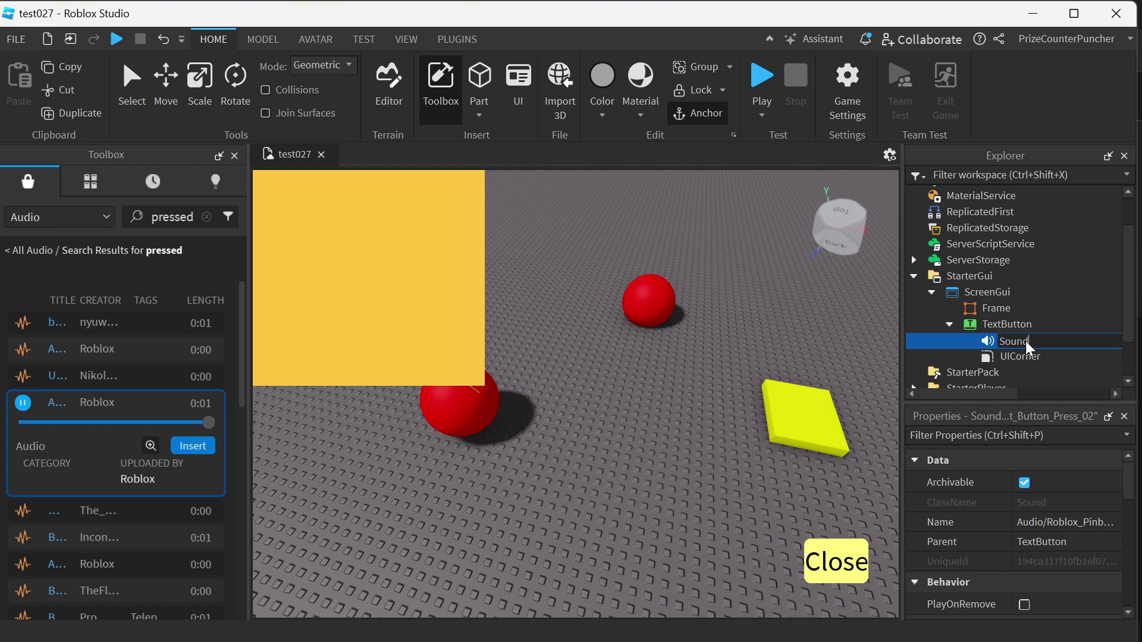
key(Return)
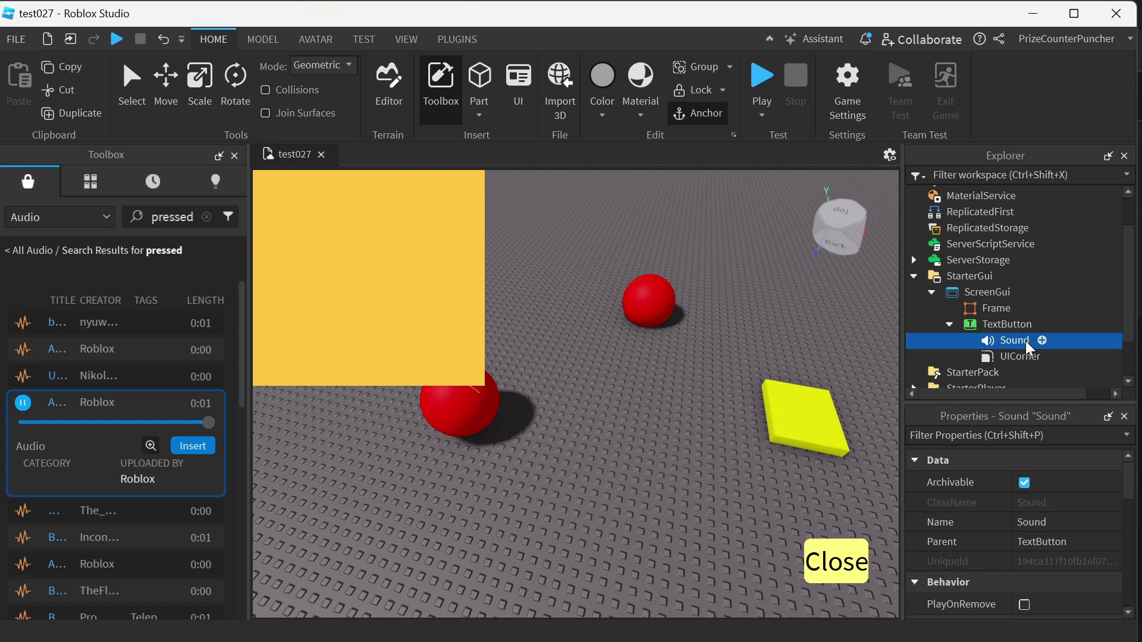
click(236, 156)
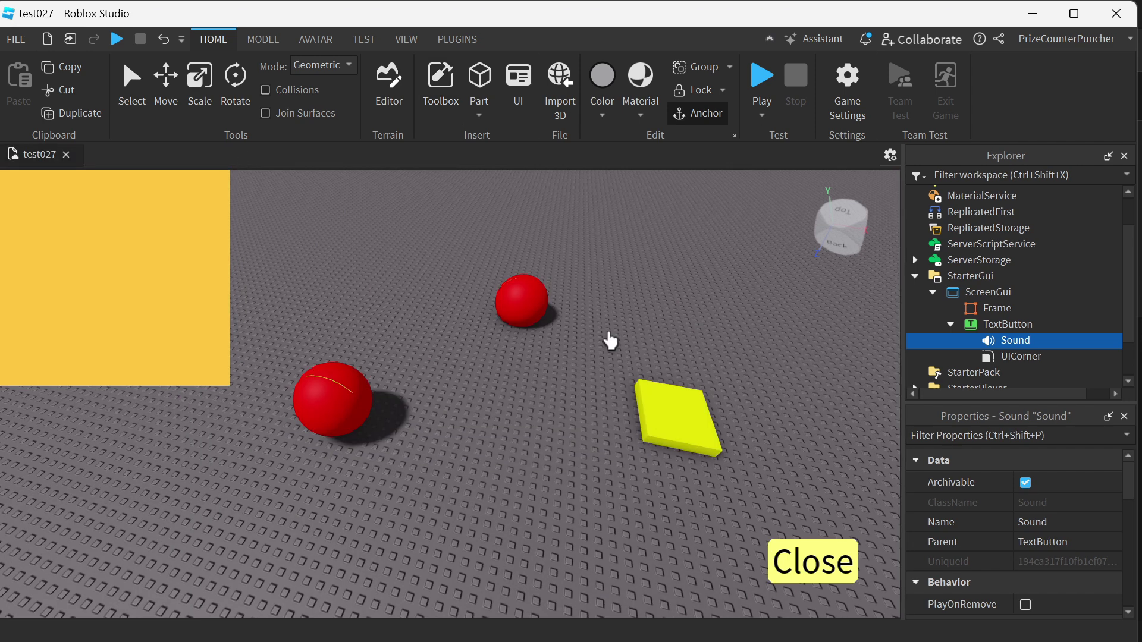
click(1021, 327)
Step: Add a LocalScript to the TextButton and replace its placeholder with the toggle script
click(1046, 325)
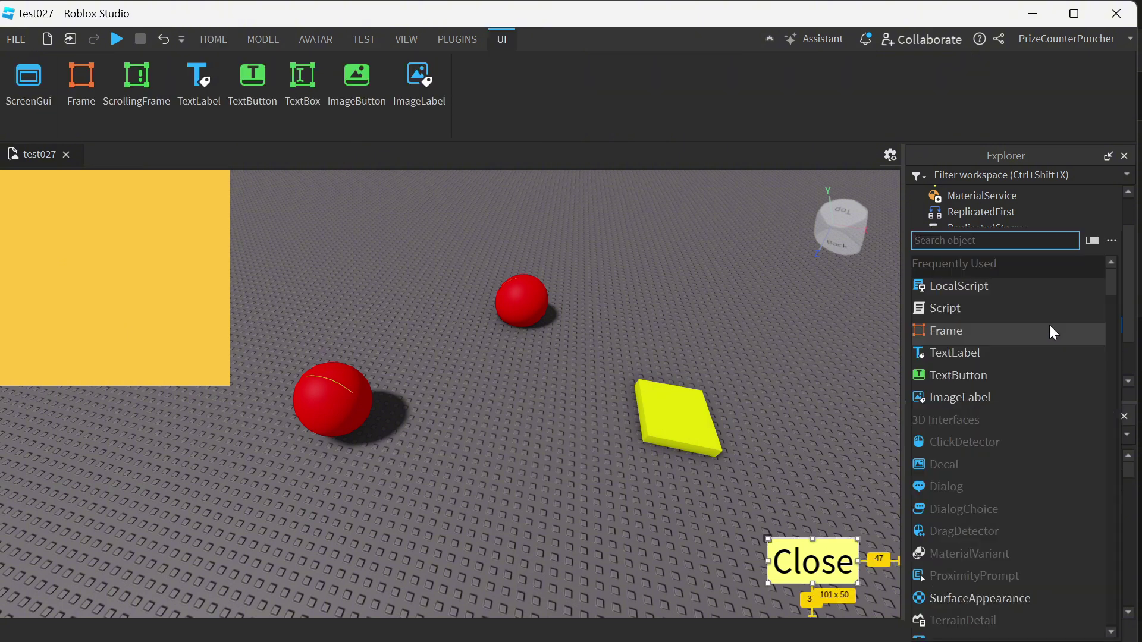
click(986, 289)
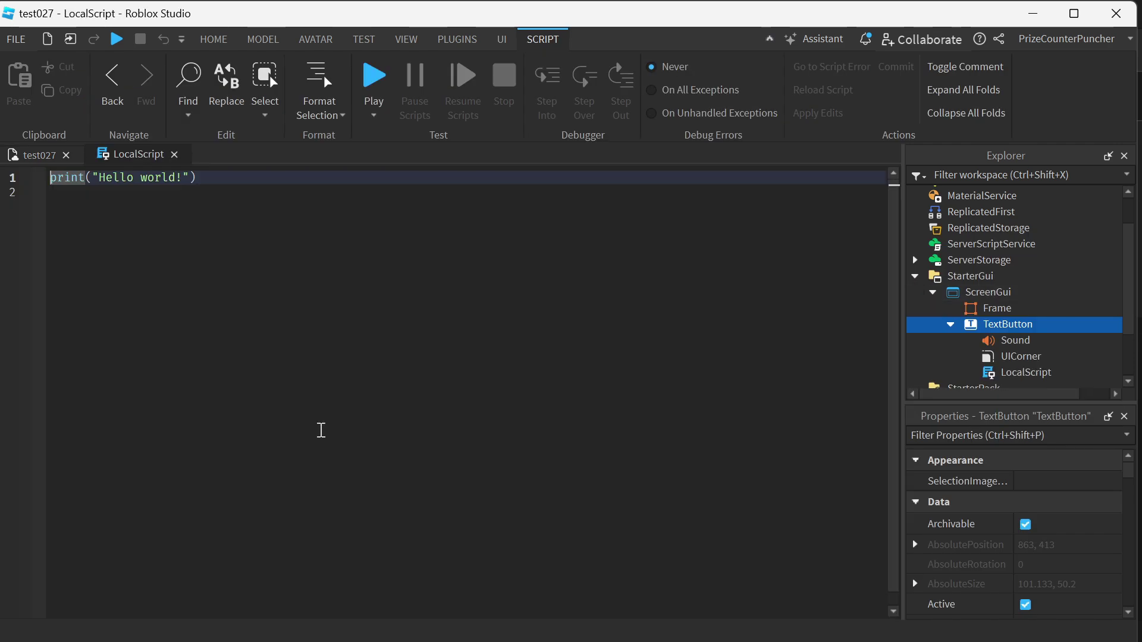
drag(296, 415, 3, 143)
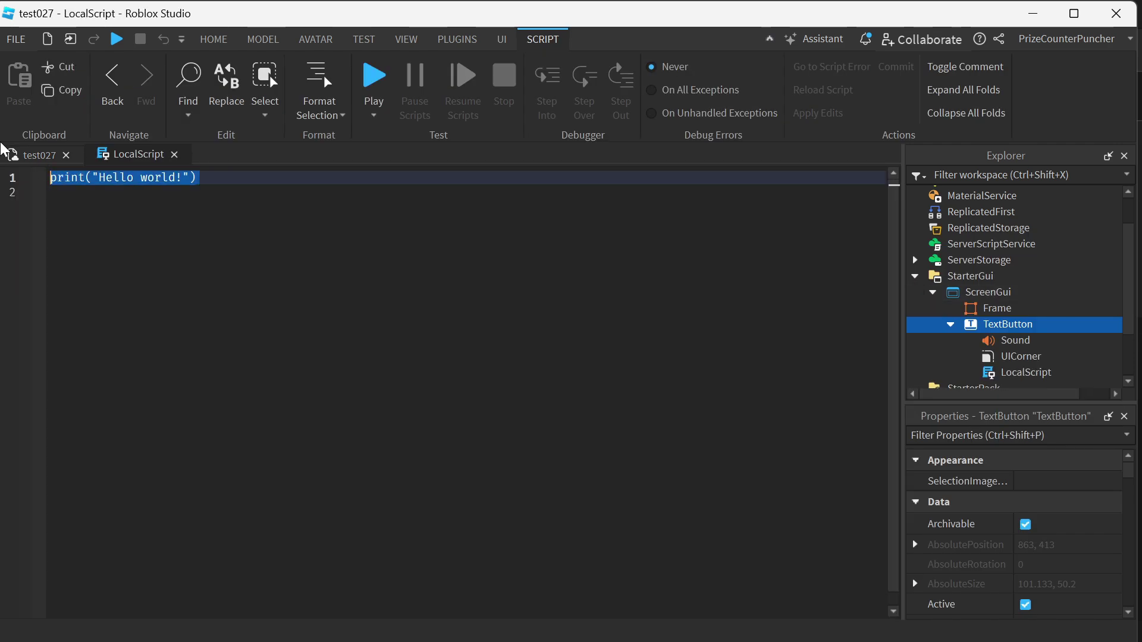
text(local button = script.Parent local frame =  button.Parent.Frame  button.Activated:Connect(function() 	button.Sound:Play() 	frame.Visible = not frame.Visible end))
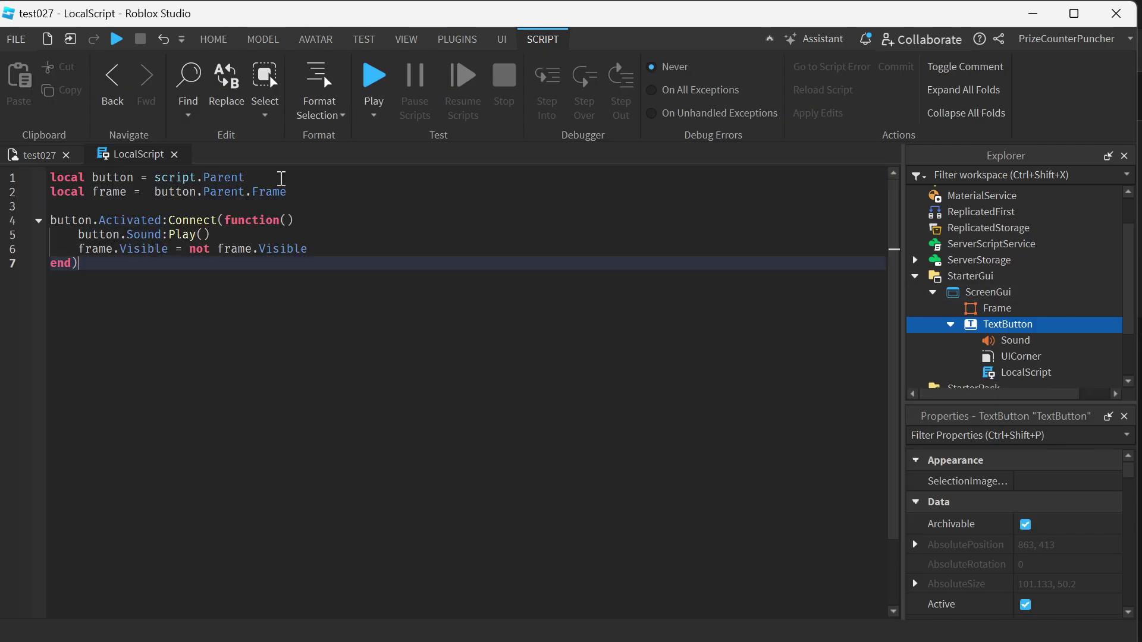
click(280, 178)
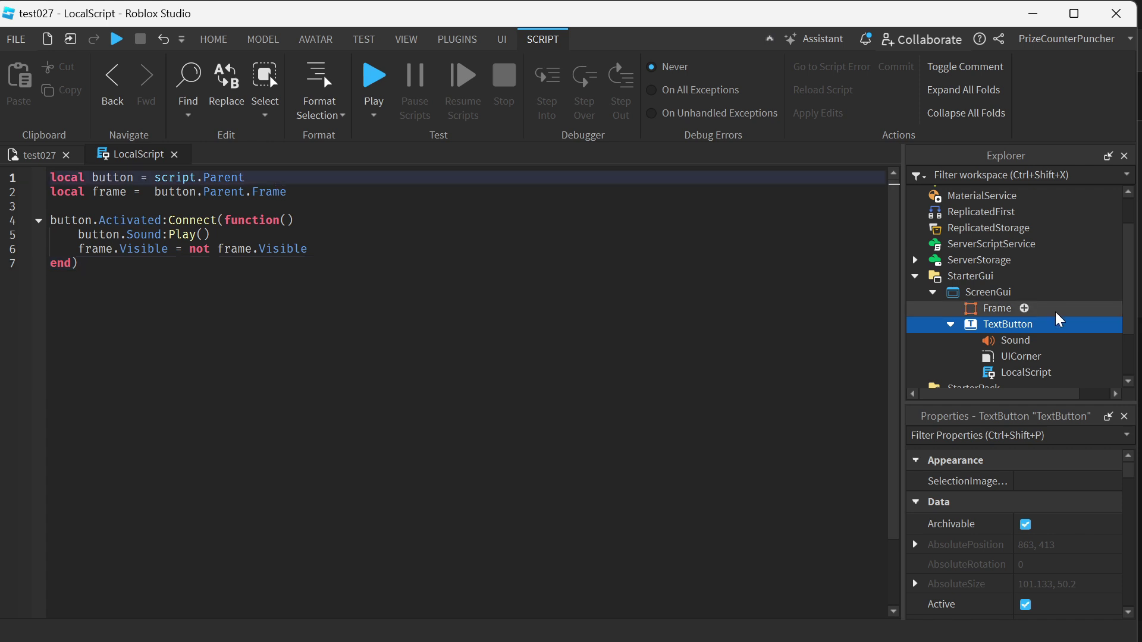
click(307, 194)
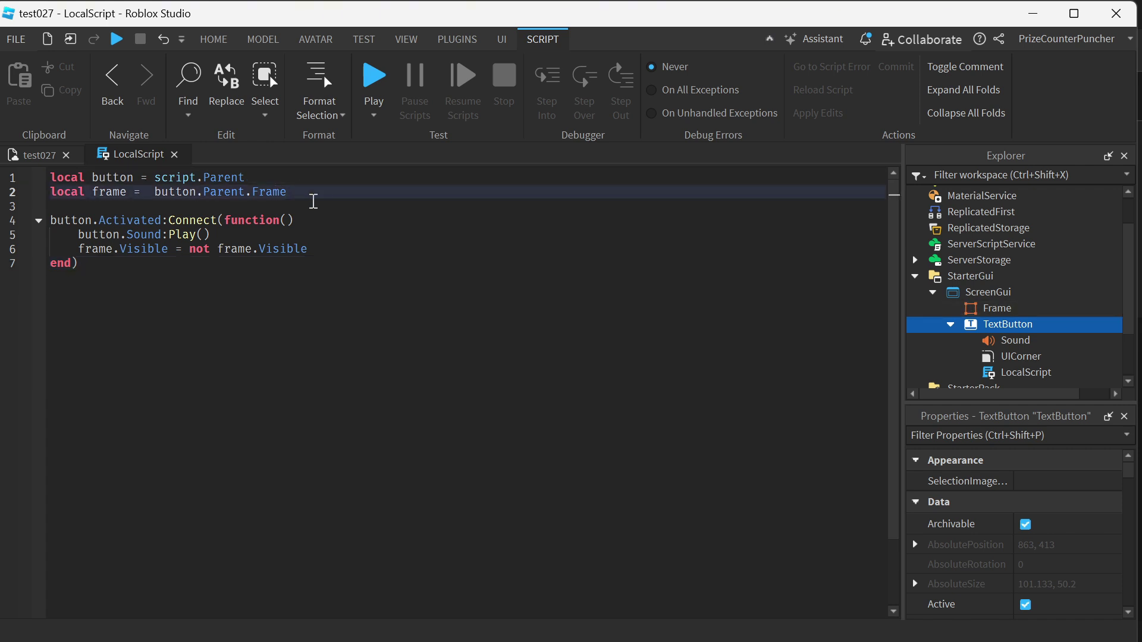
Step: Check the Activated handler's Frame and Sound references, then start a playtest
click(993, 310)
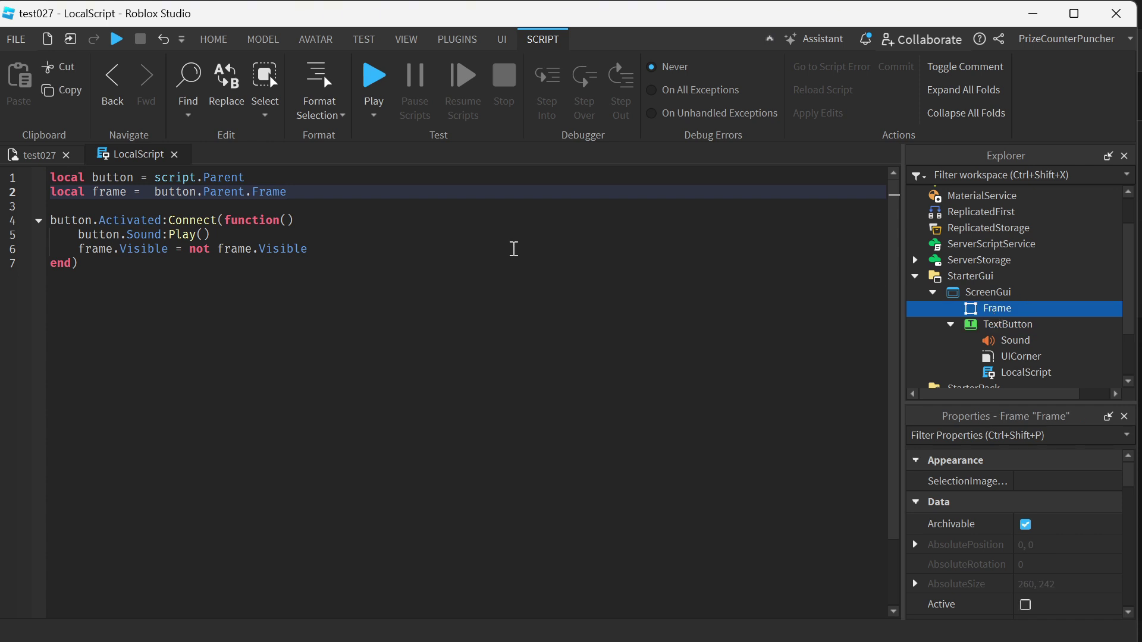
drag(308, 222, 93, 212)
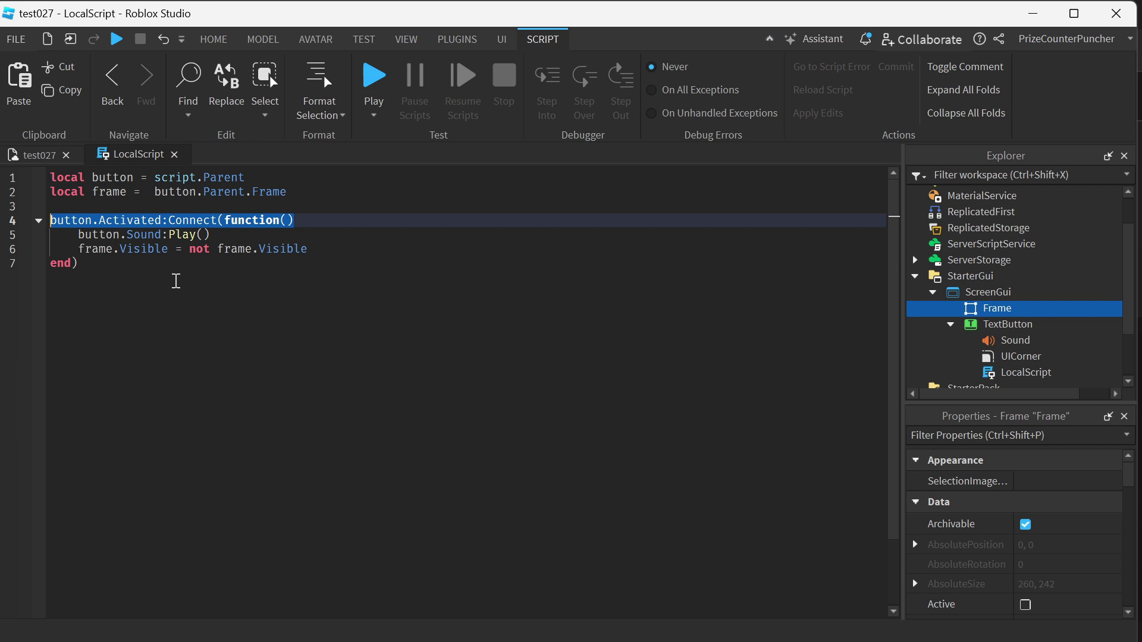
key(Down)
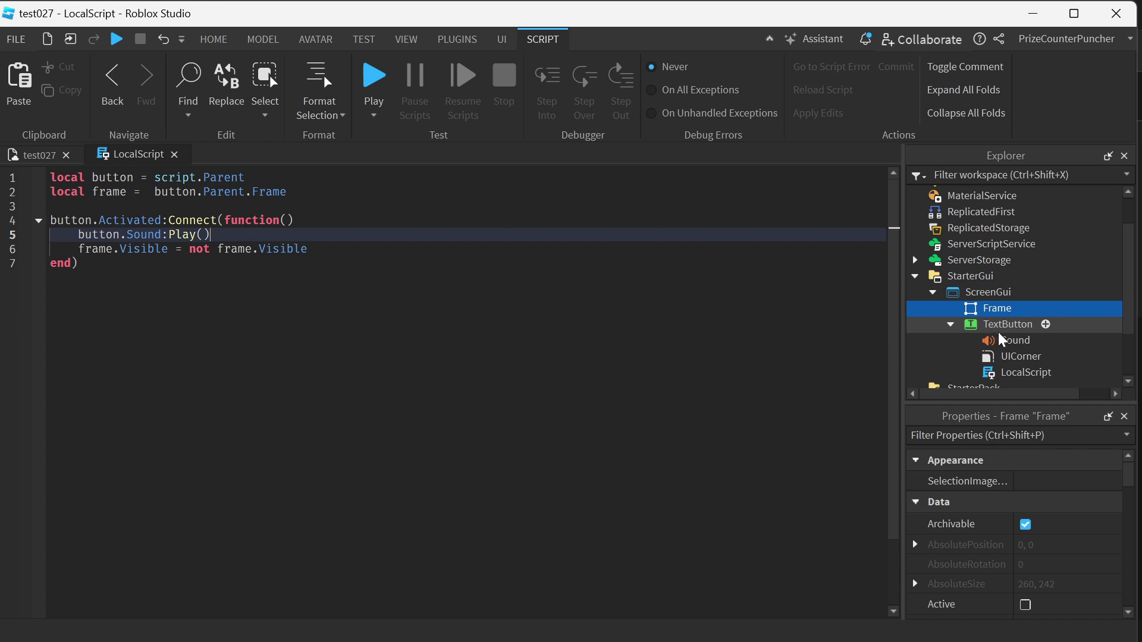
click(1011, 341)
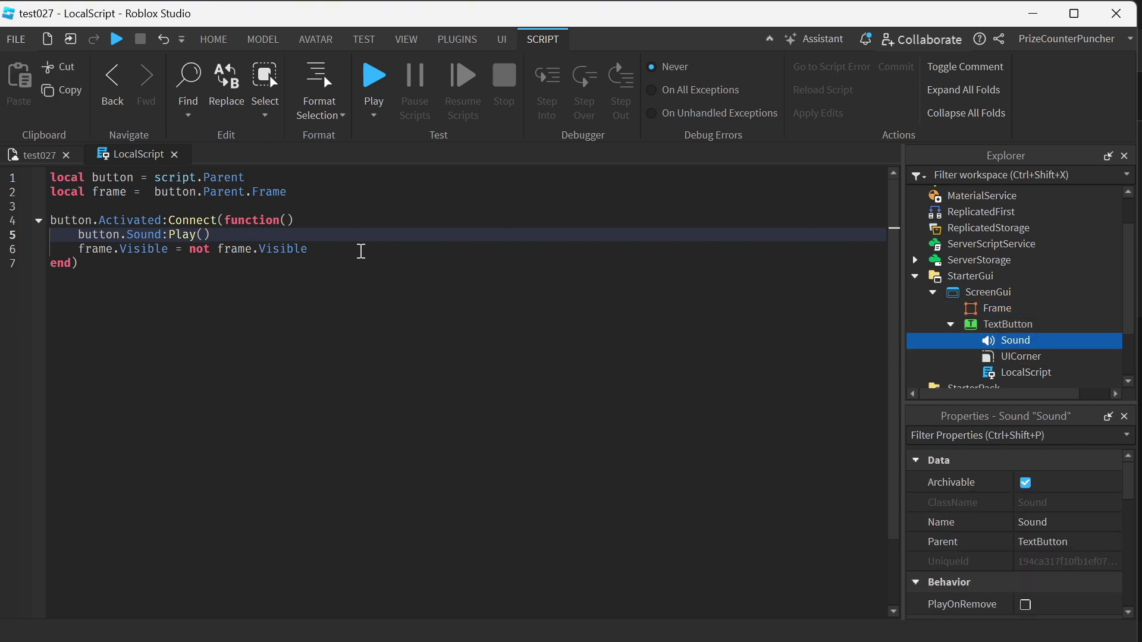
click(328, 253)
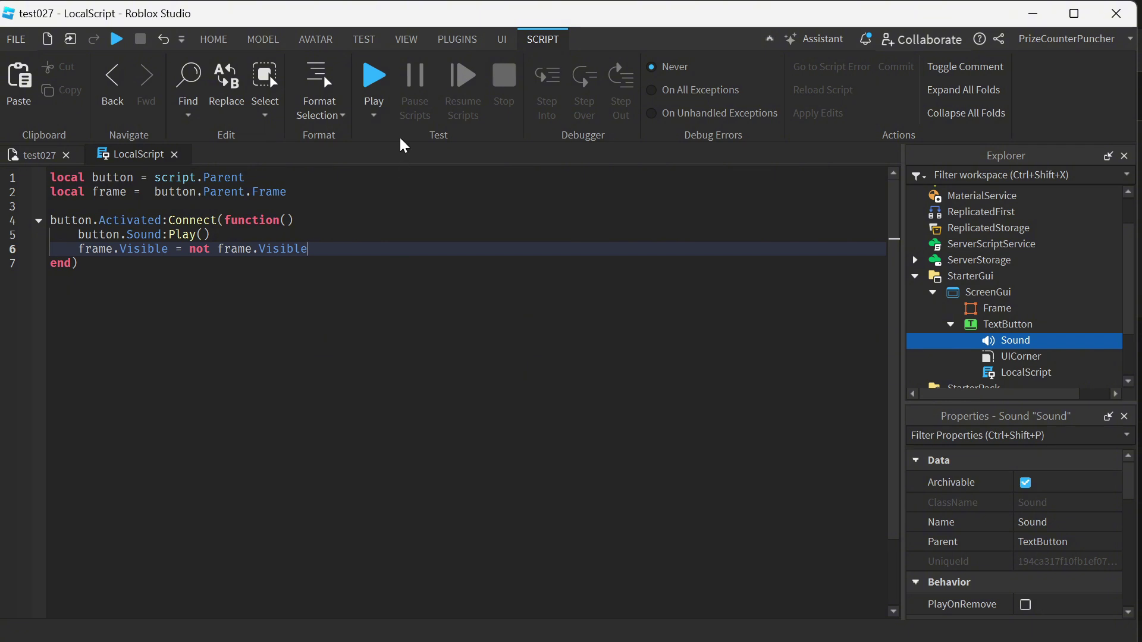
click(373, 77)
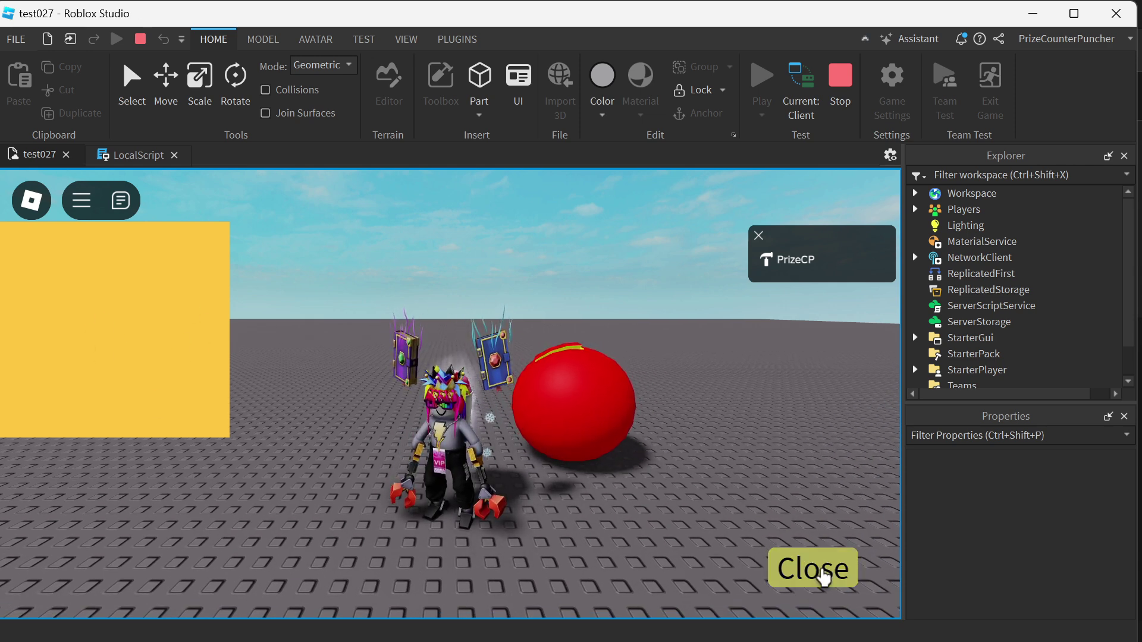
Step: Press Close repeatedly in the playtest to hide and re-show the yellow panel, then stop with Shift+F5
click(823, 574)
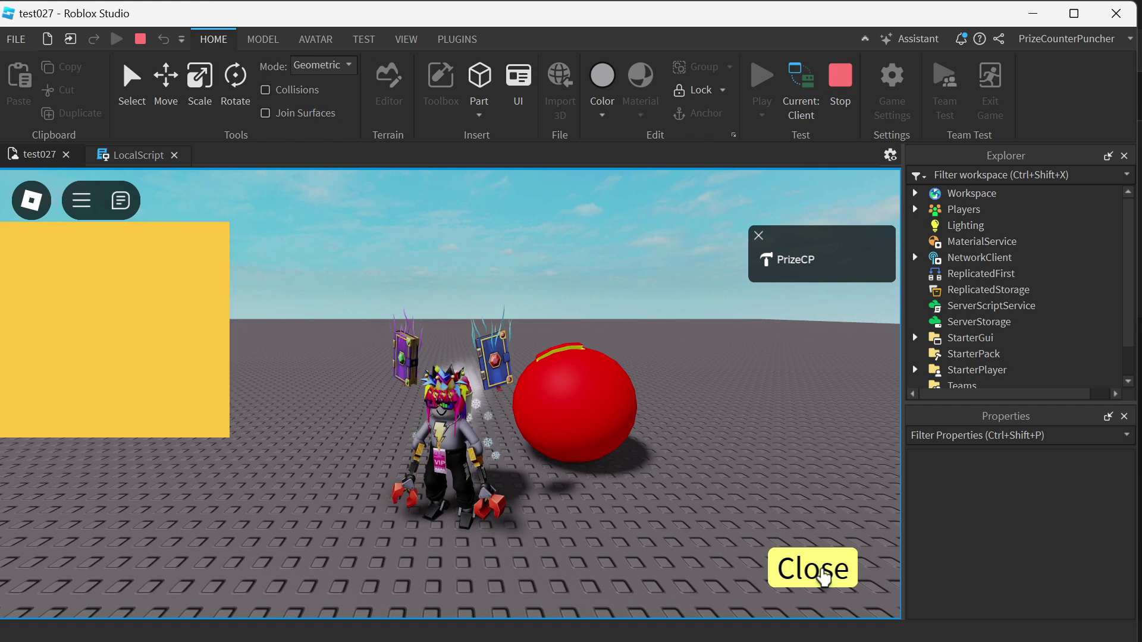
click(823, 575)
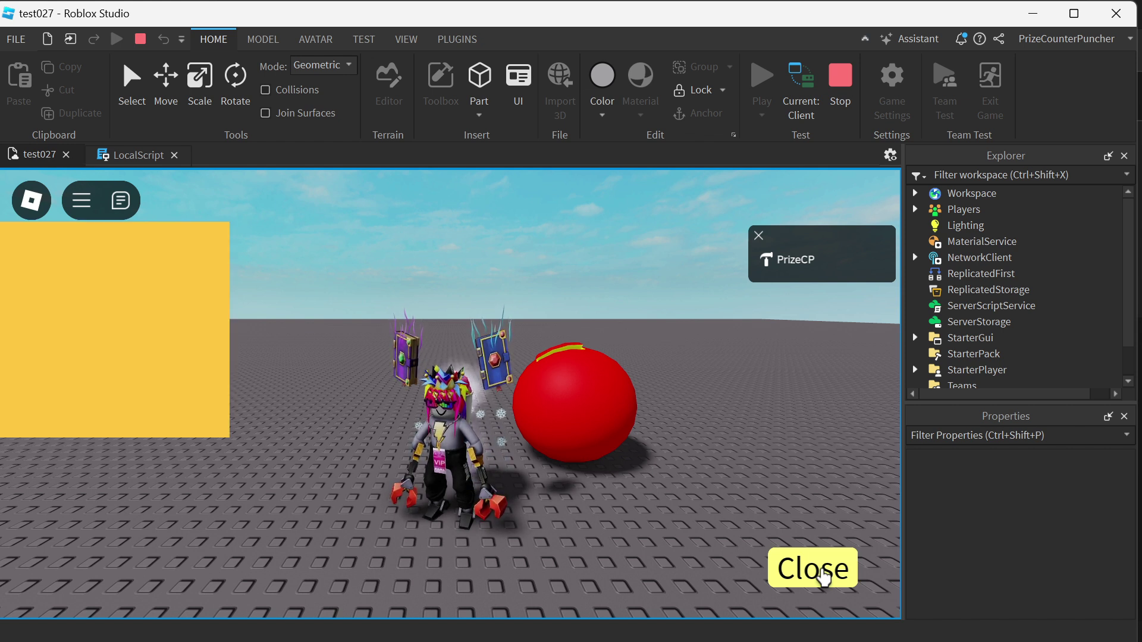
click(823, 575)
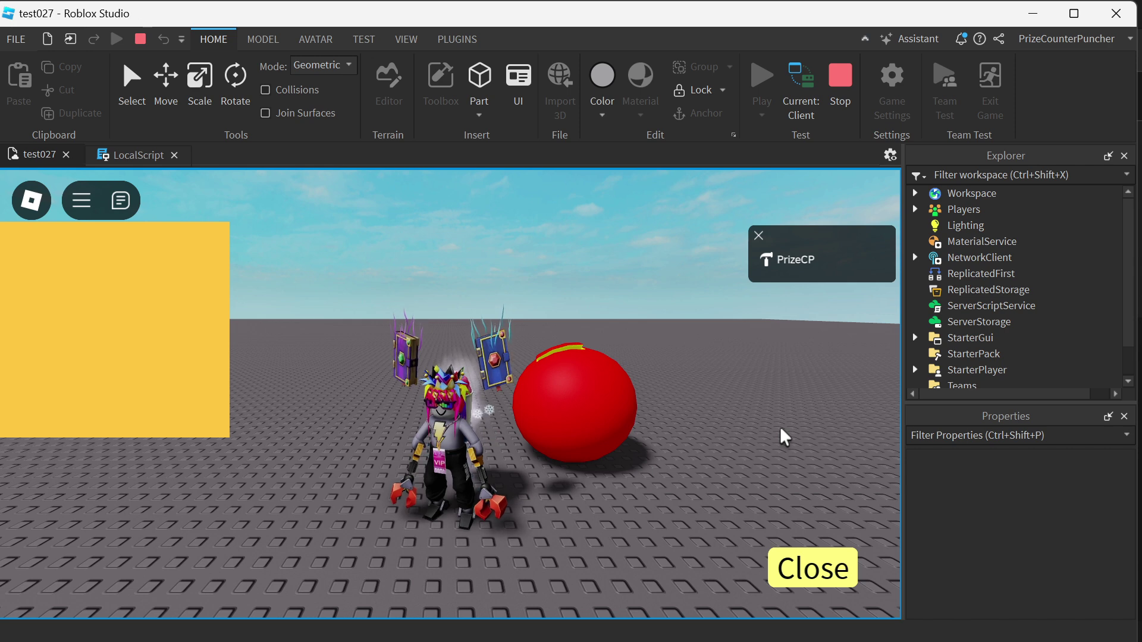
key(shift+F5)
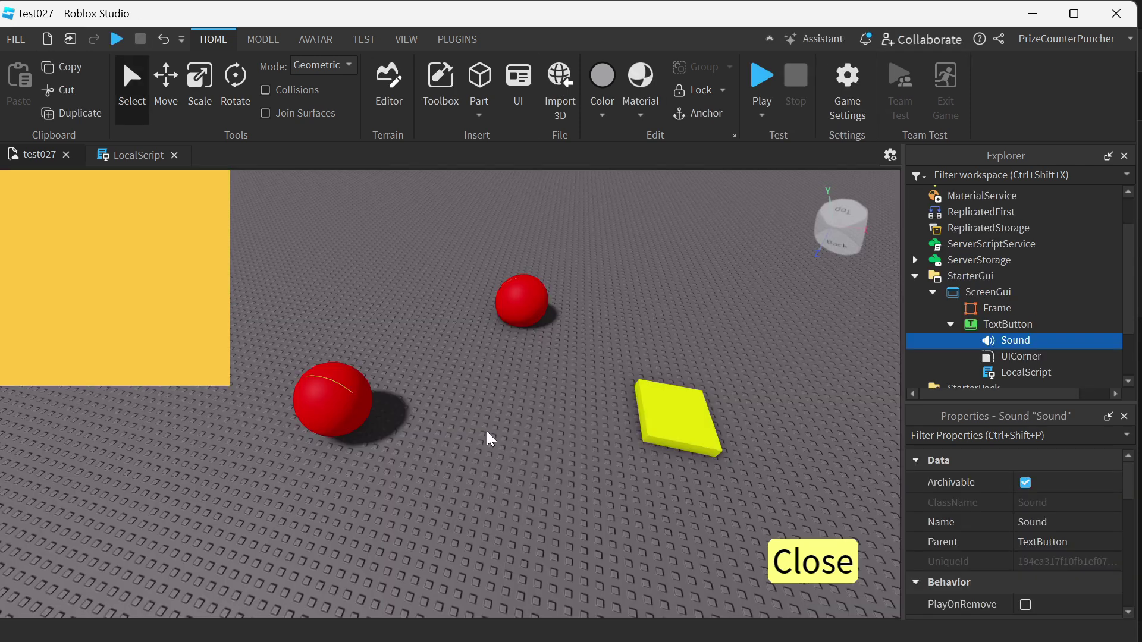
Step: Insert a 100 x 100 ImageButton into the yellow Frame and drag it to position 126, 118
click(998, 308)
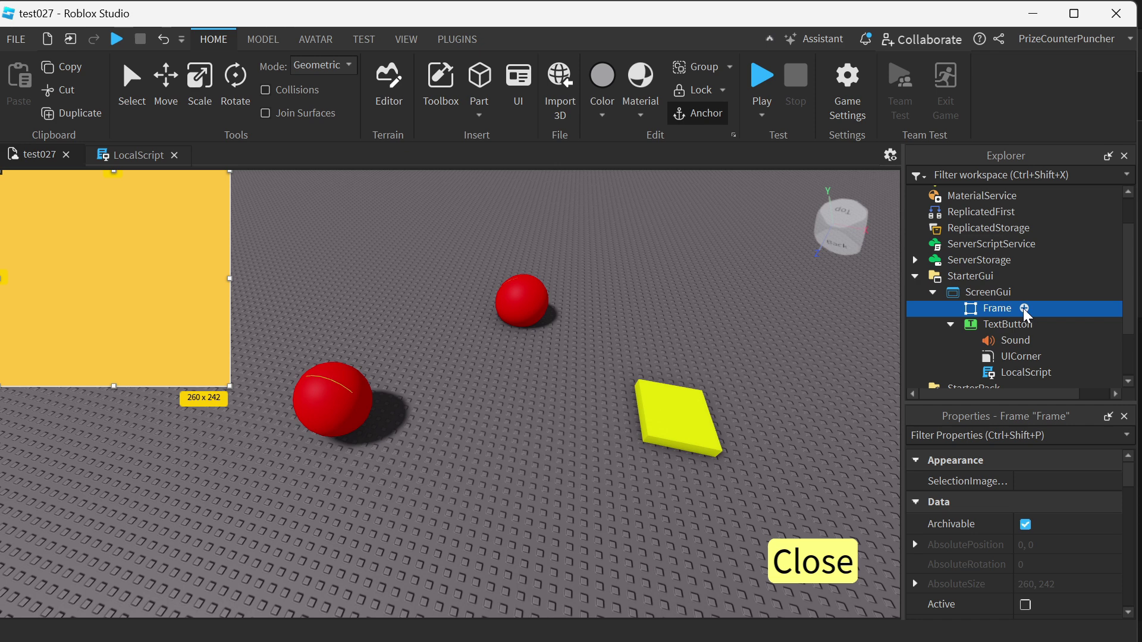
click(1023, 309)
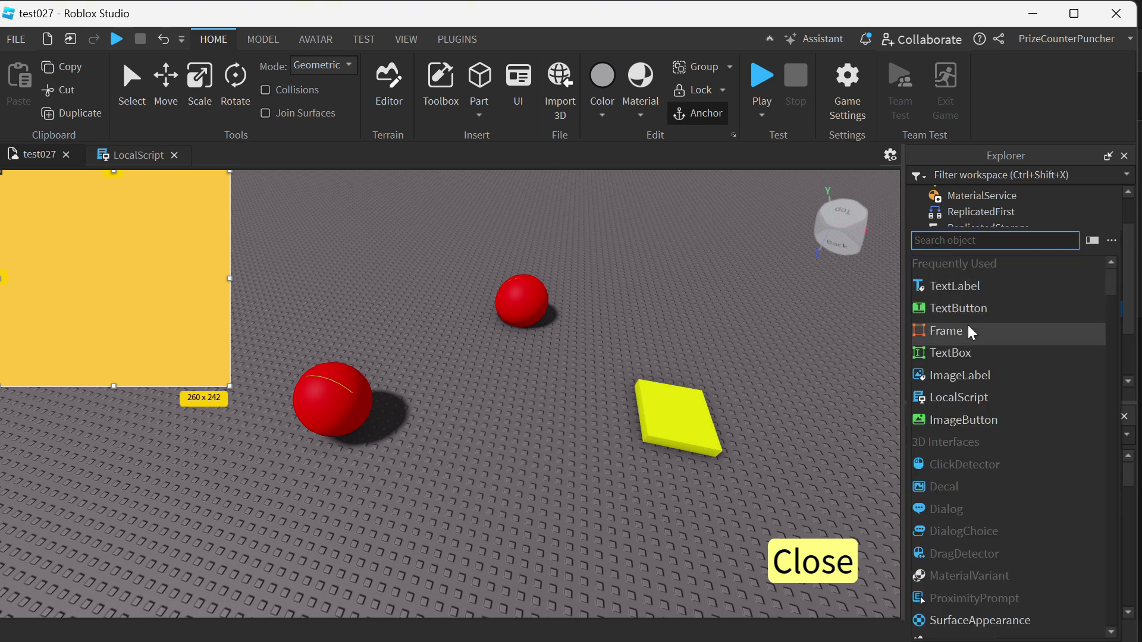
click(957, 419)
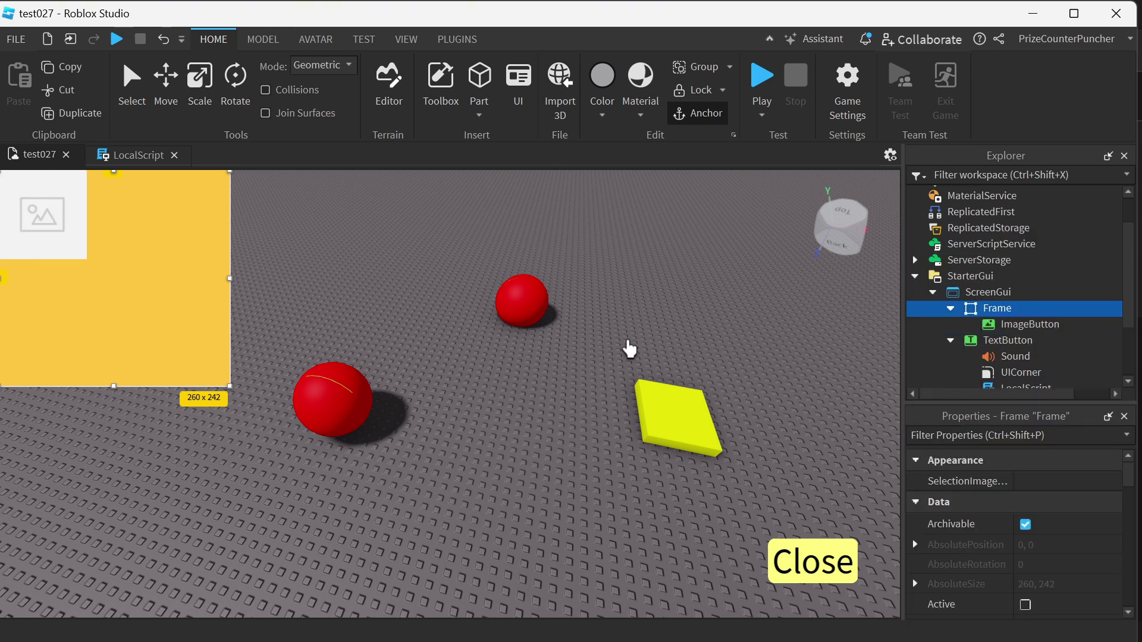
click(57, 220)
drag(56, 220, 172, 325)
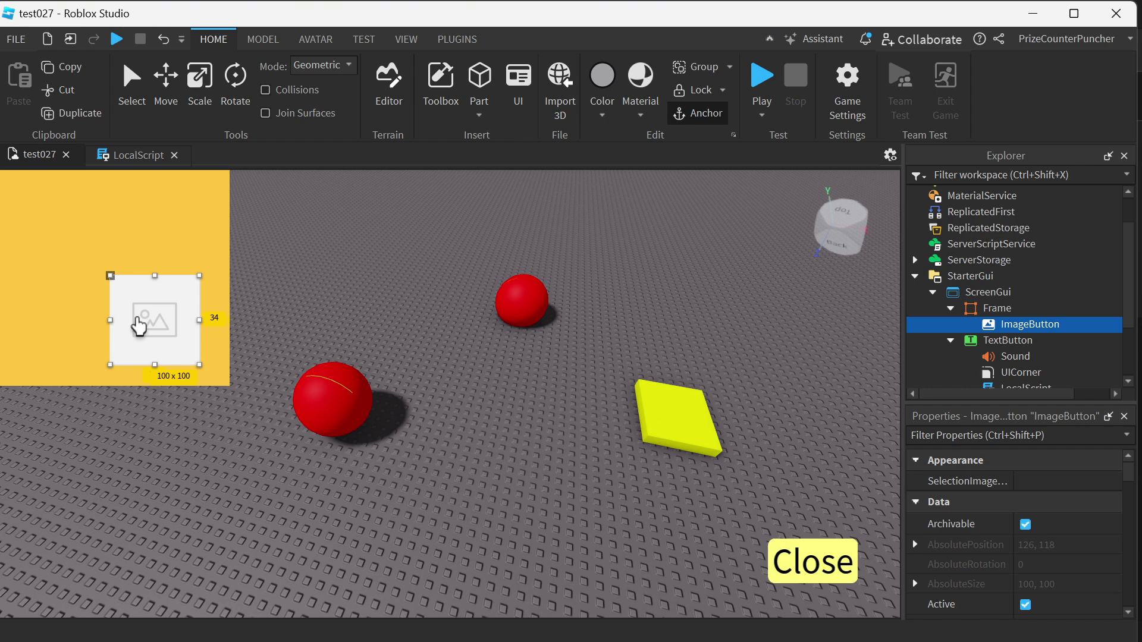
scroll(375, 280, down, 1)
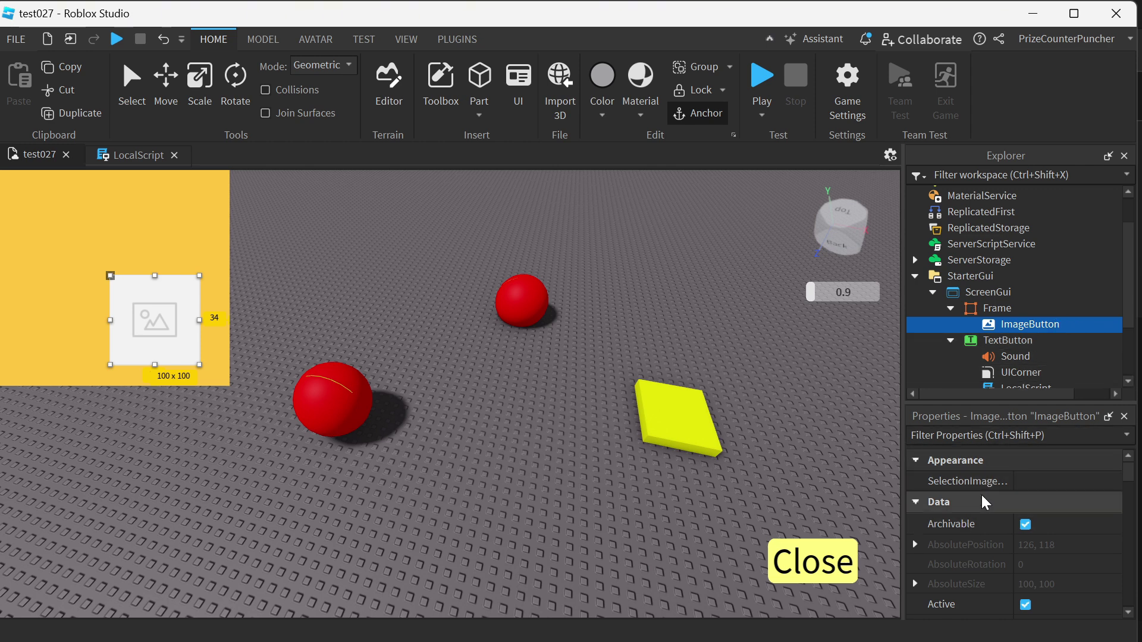
scroll(982, 495, down, 2)
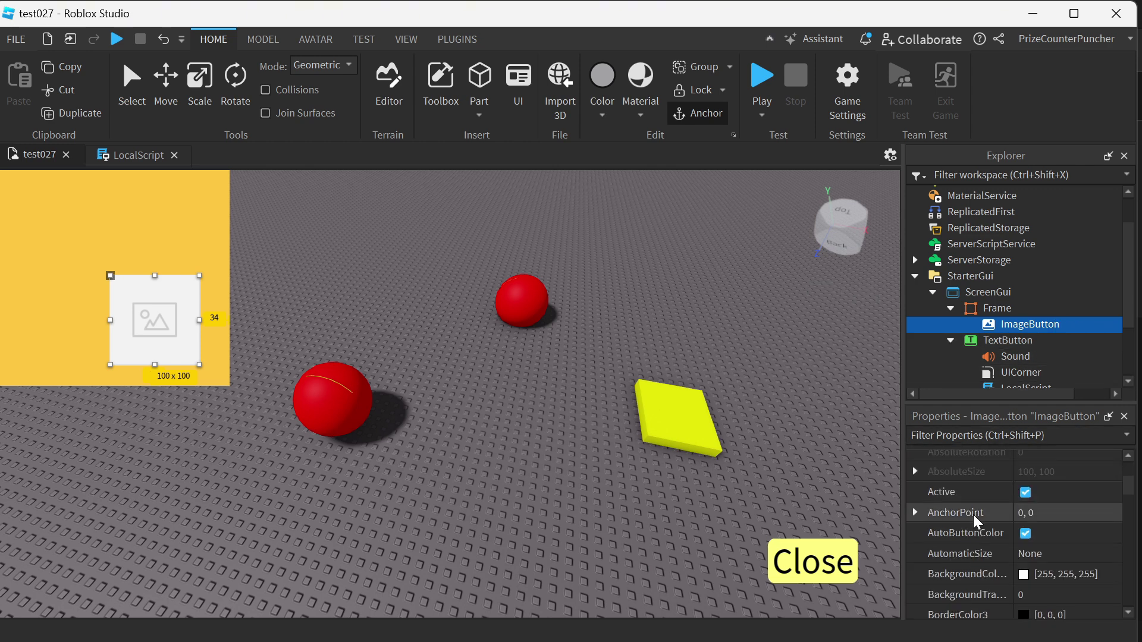
scroll(973, 515, down, 1)
scroll(973, 515, down, 2)
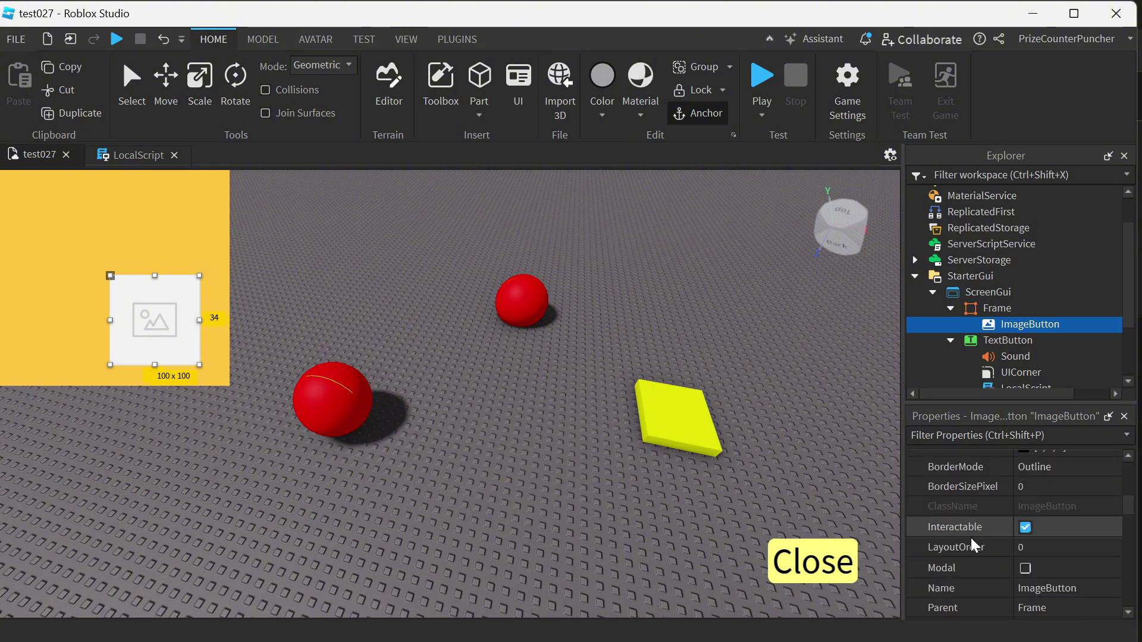
scroll(969, 536, down, 2)
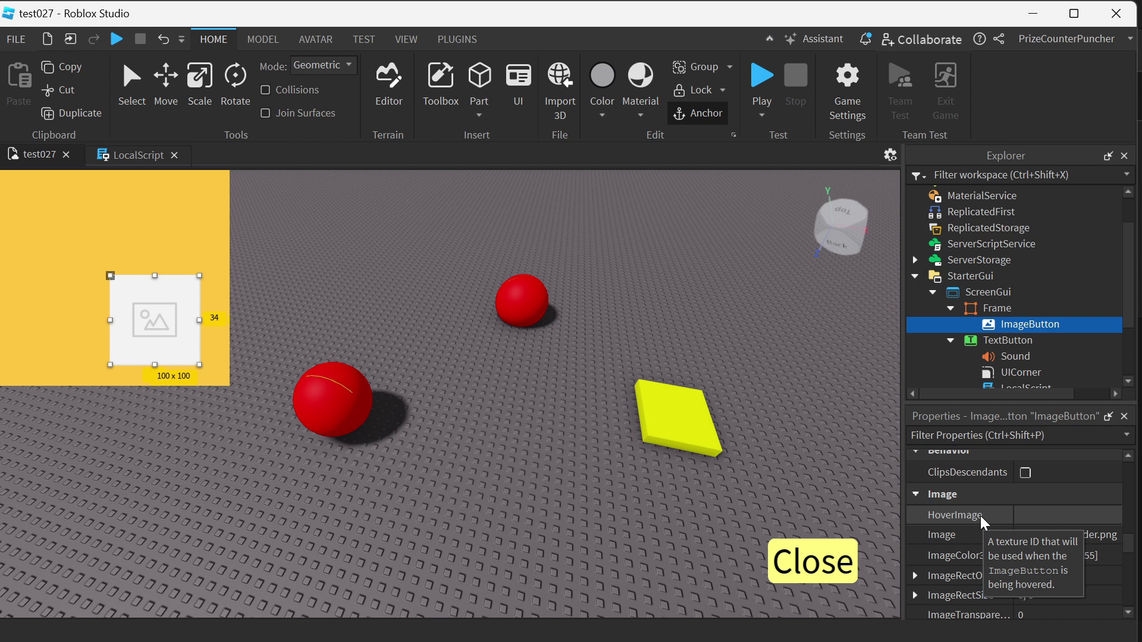
scroll(980, 516, down, 2)
scroll(979, 514, down, 1)
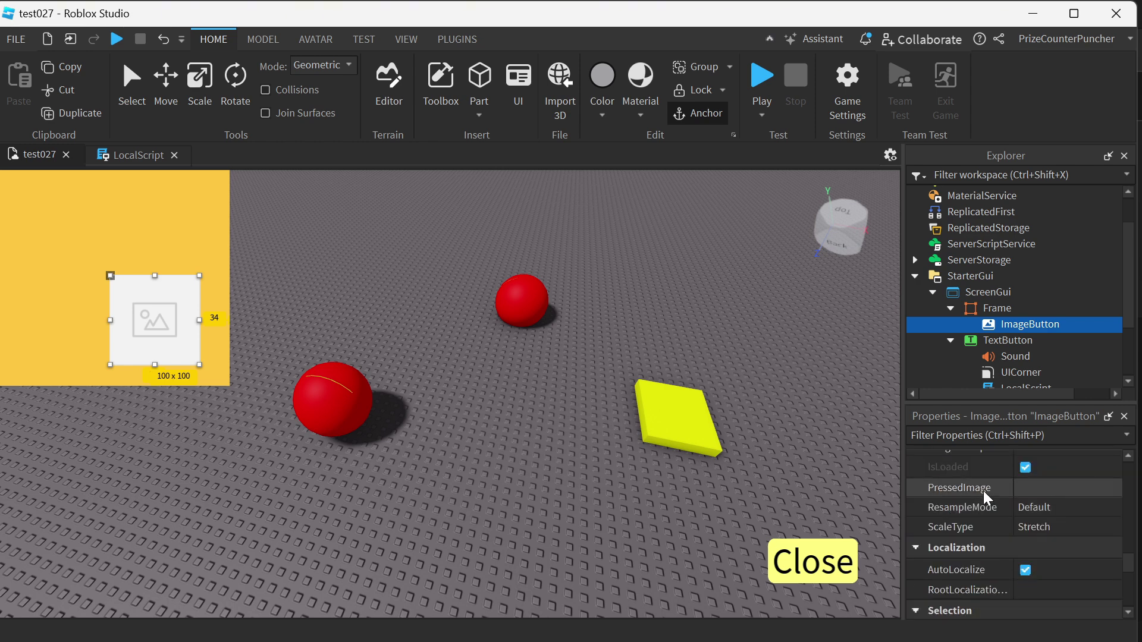
mouse_move(984, 491)
scroll(982, 494, up, 3)
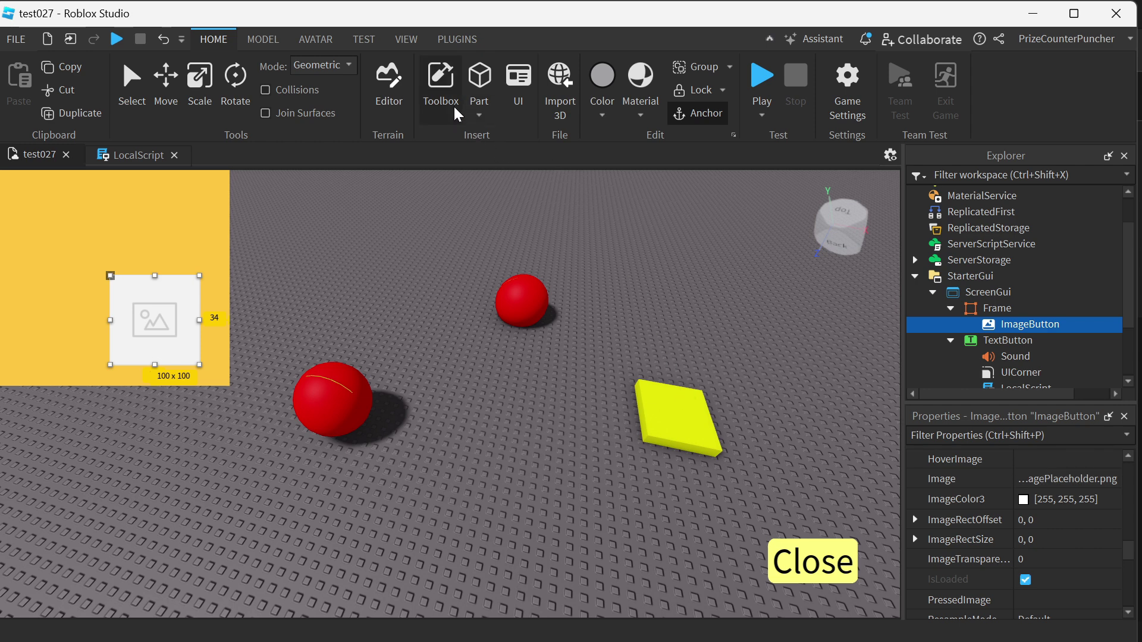
Step: Find the ImgButtonHover decal under My Decals in the Toolbox and copy its asset ID
click(440, 84)
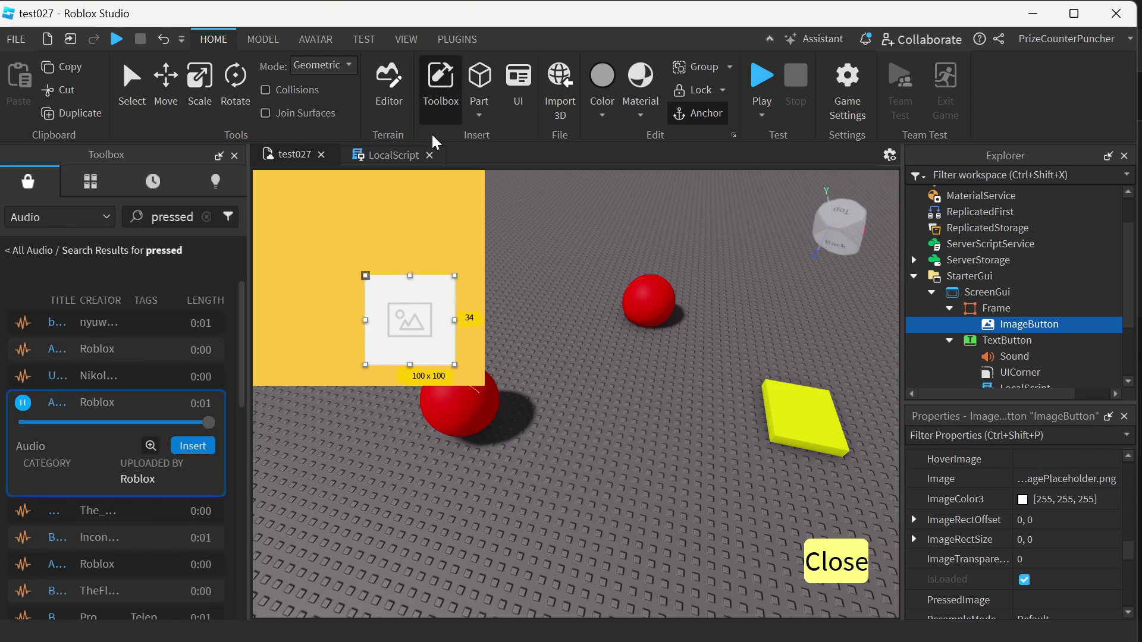
click(216, 183)
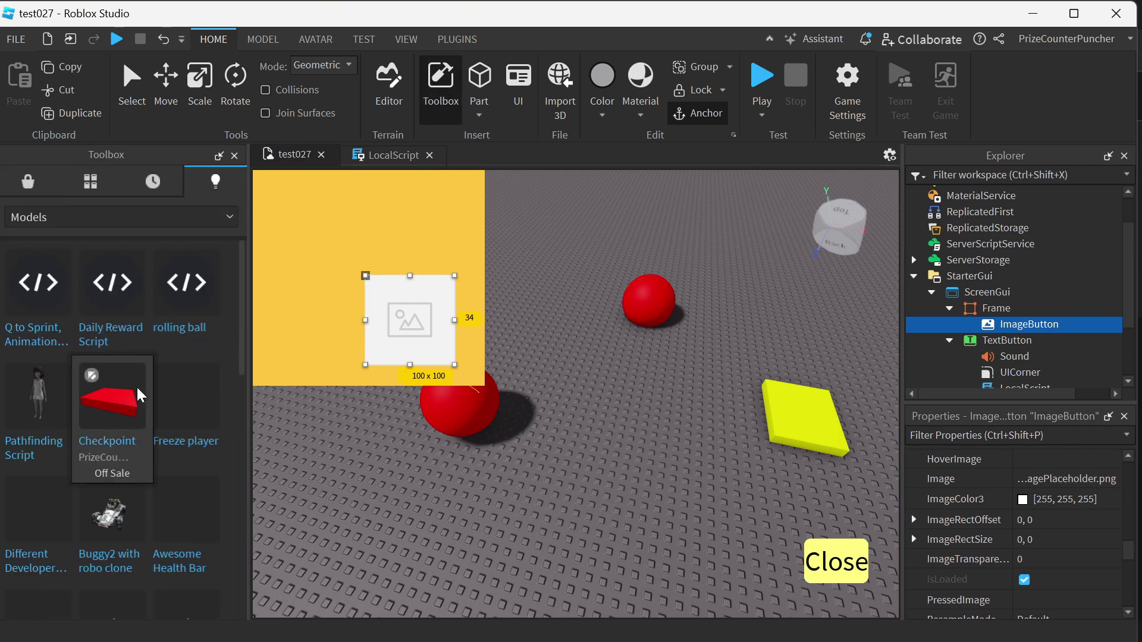
click(93, 218)
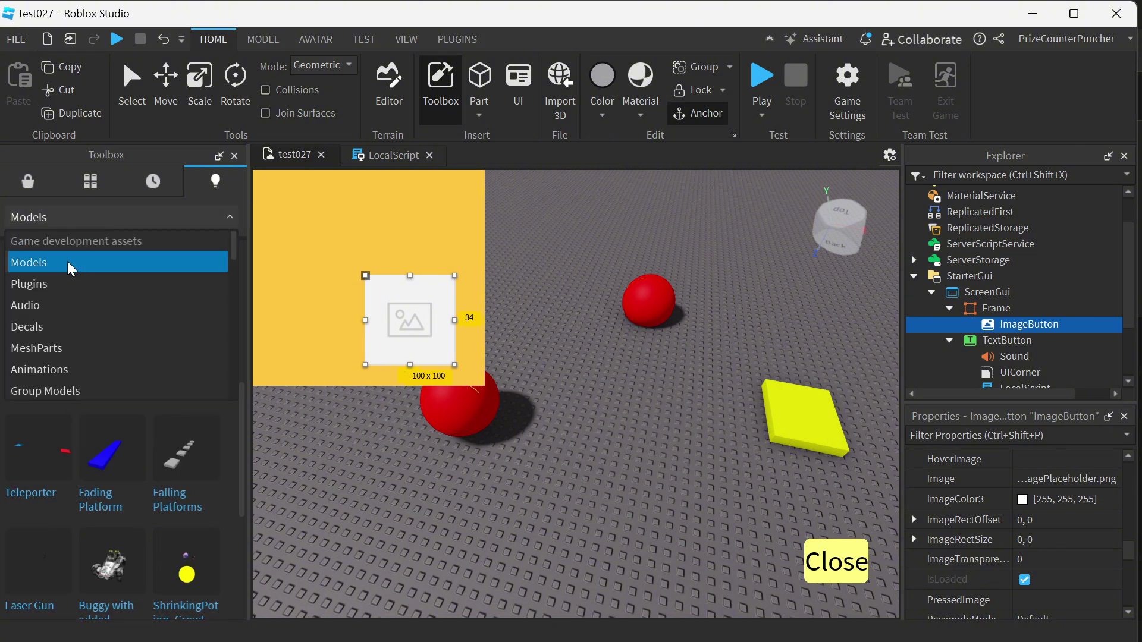
click(45, 326)
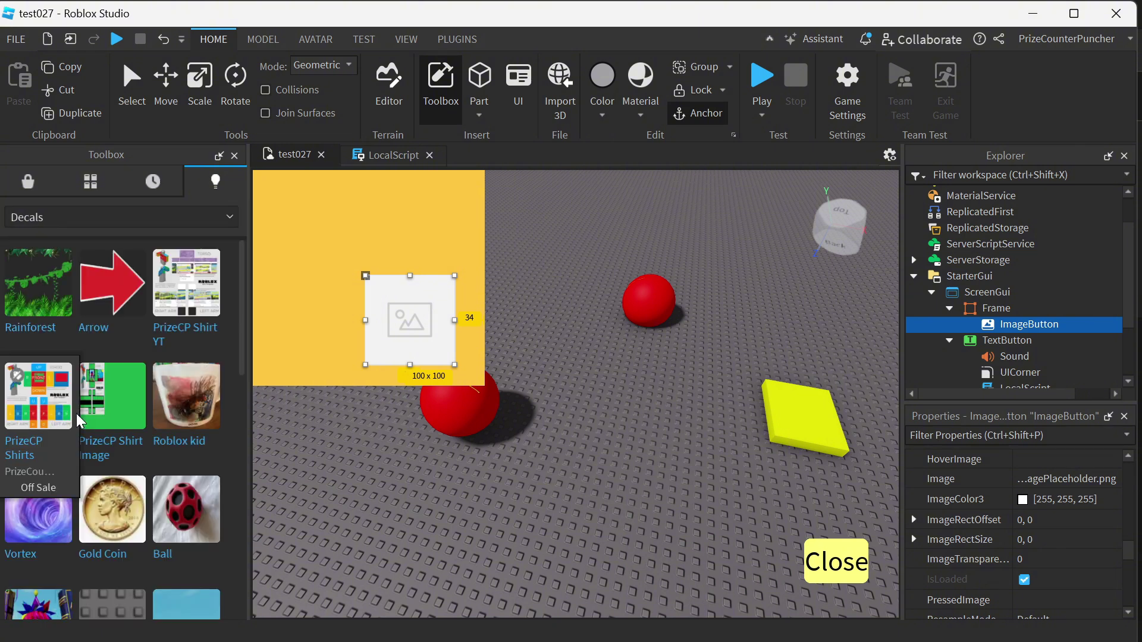
scroll(76, 413, down, 2)
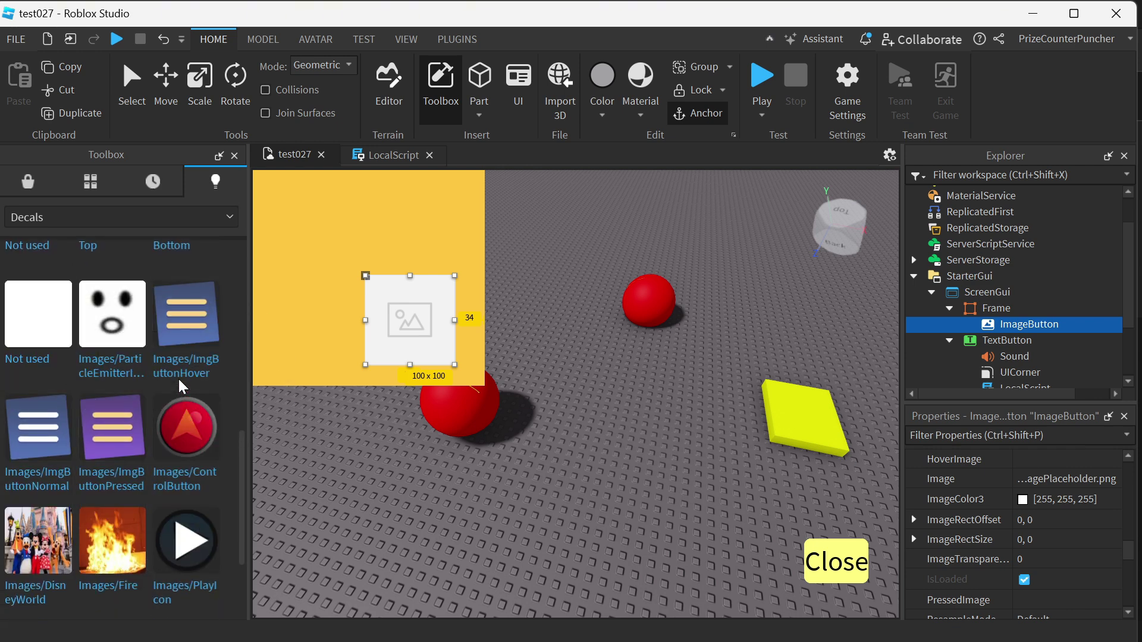
right_click(186, 313)
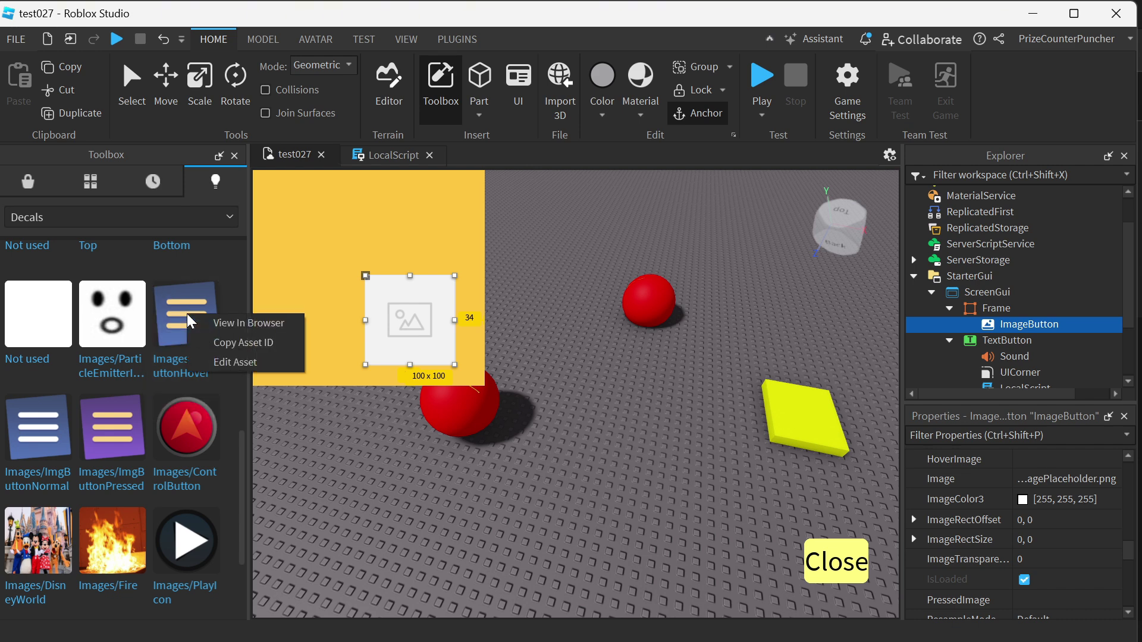
click(208, 342)
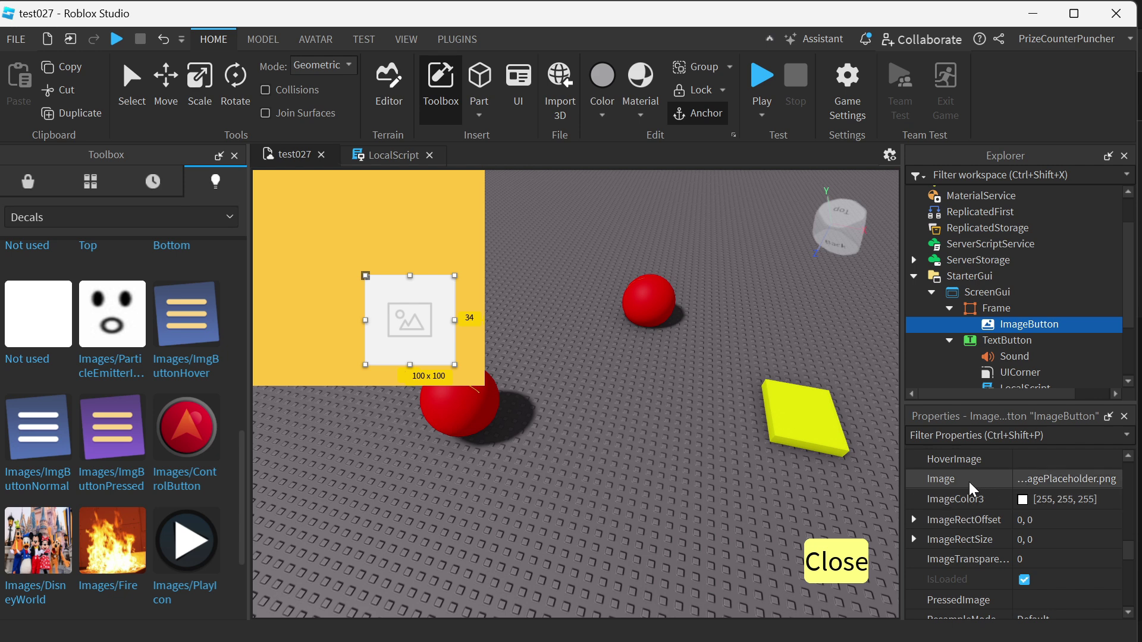
click(1051, 479)
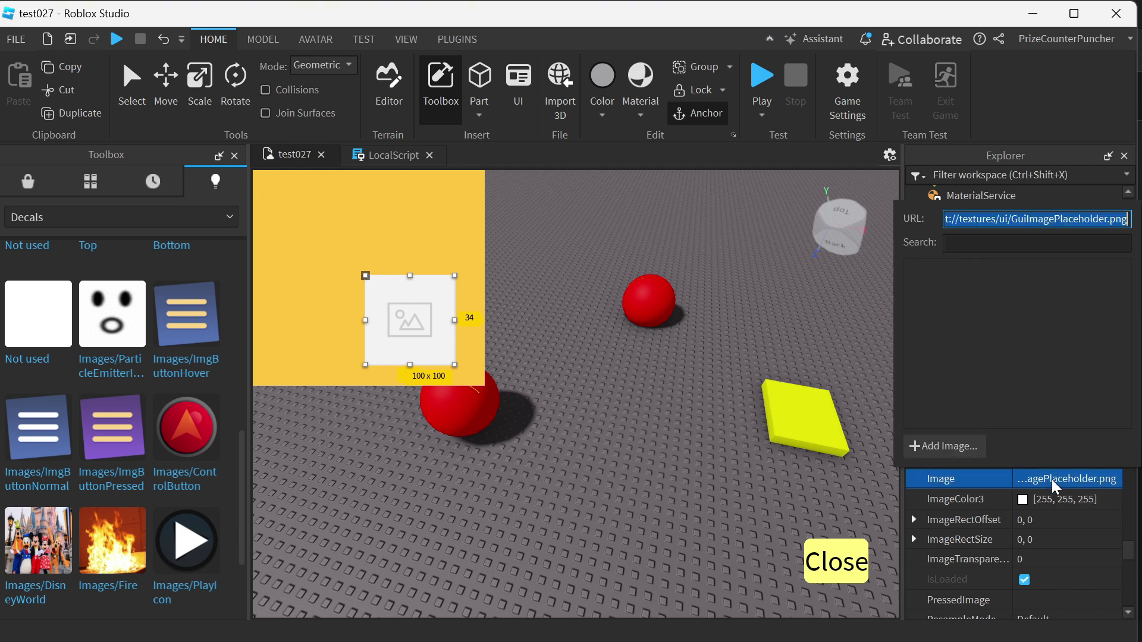
key(ctrl+v)
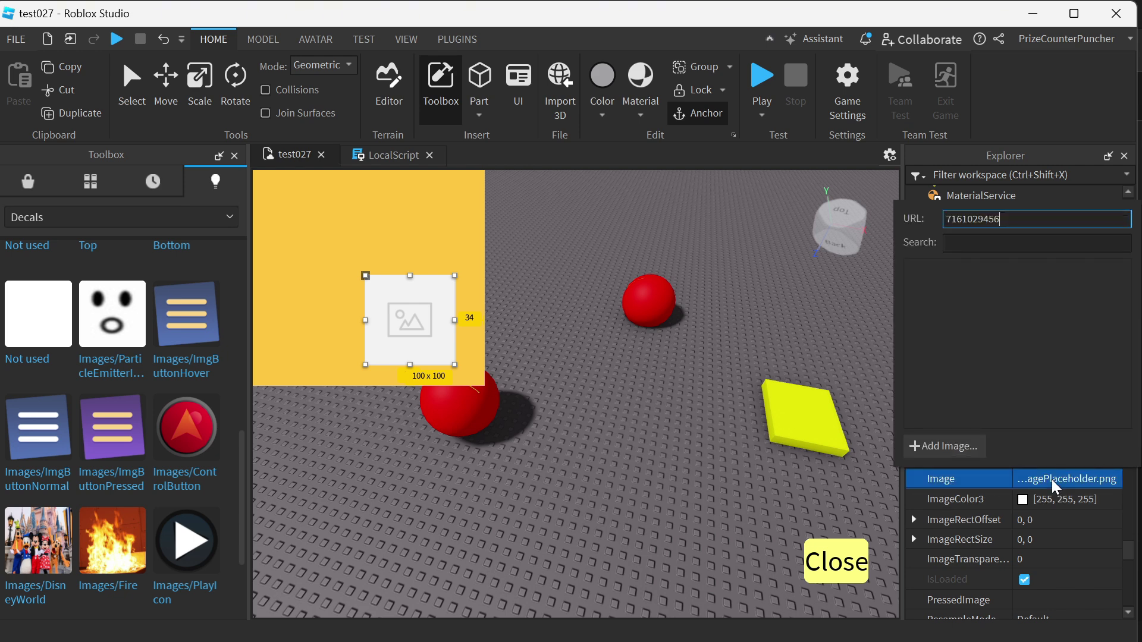
key(Return)
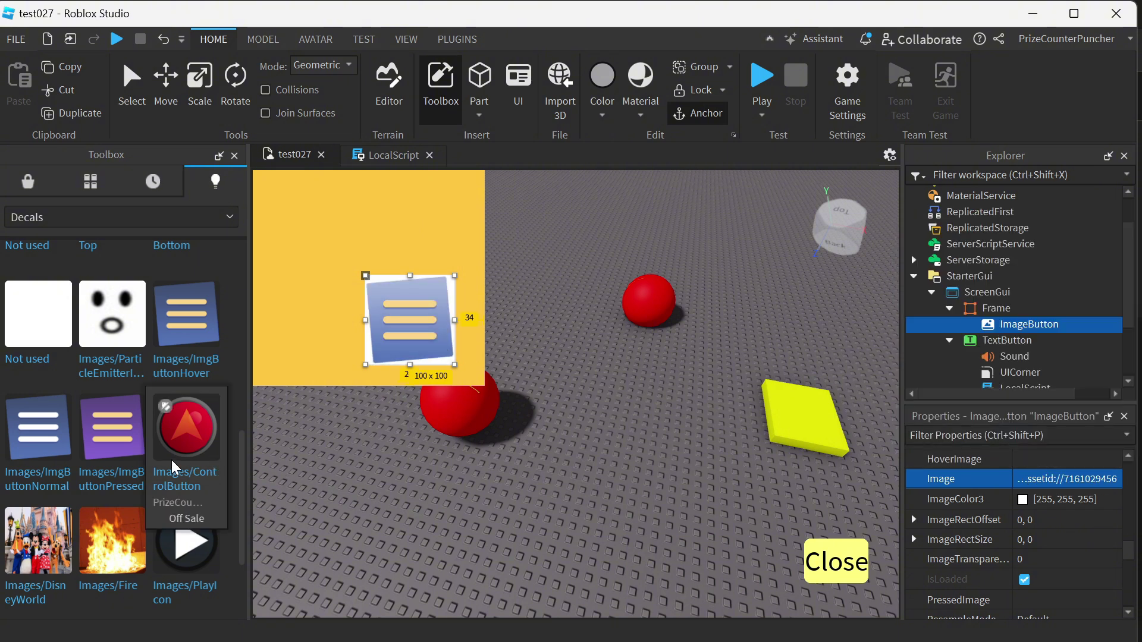
mouse_move(44, 443)
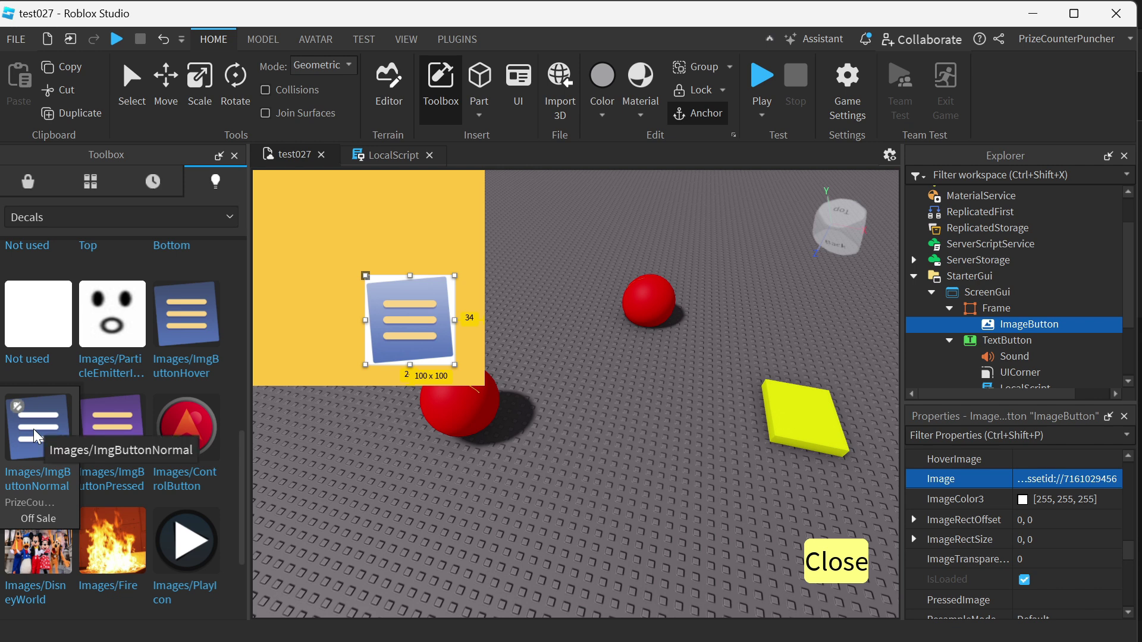
Step: Set the ImageButton's HoverImage to the ImgButtonNormal decal's asset ID
right_click(33, 420)
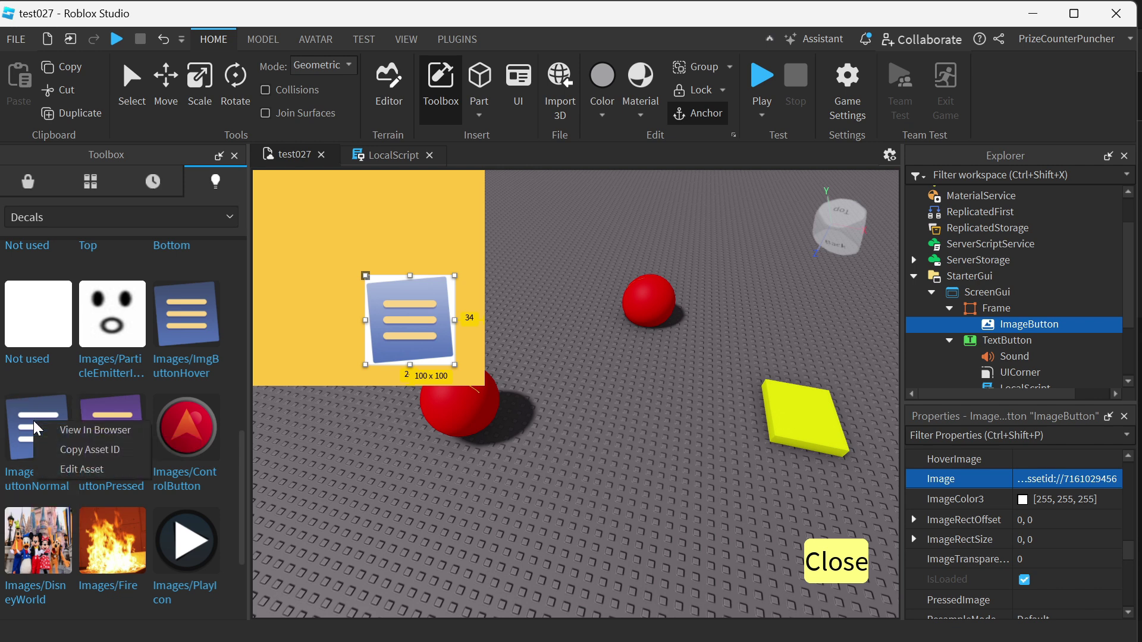
click(54, 449)
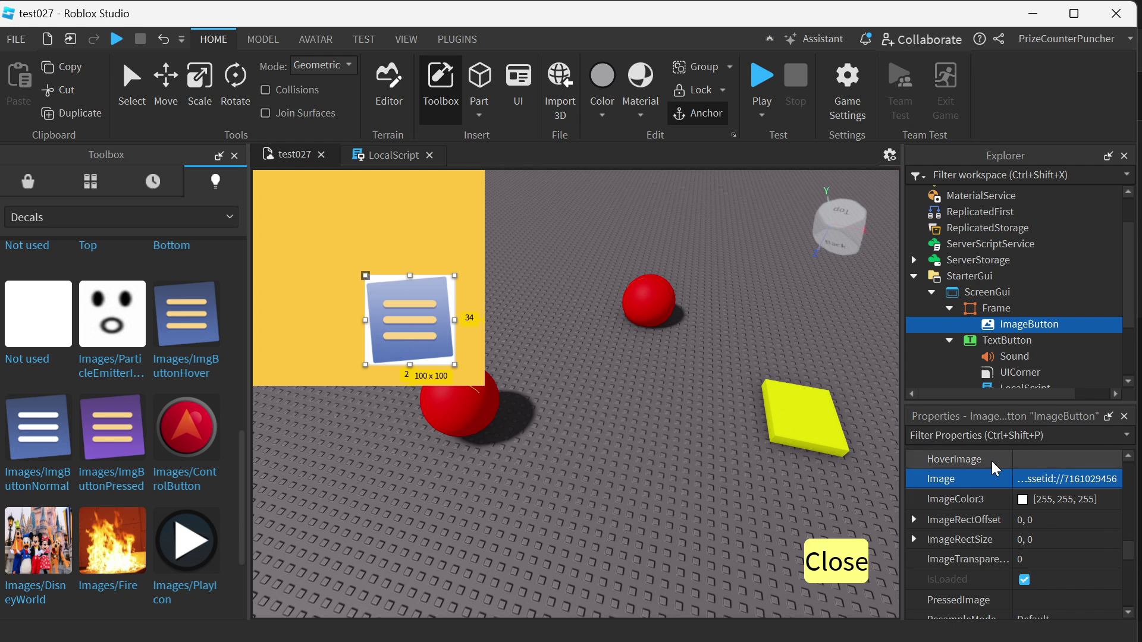
click(1033, 459)
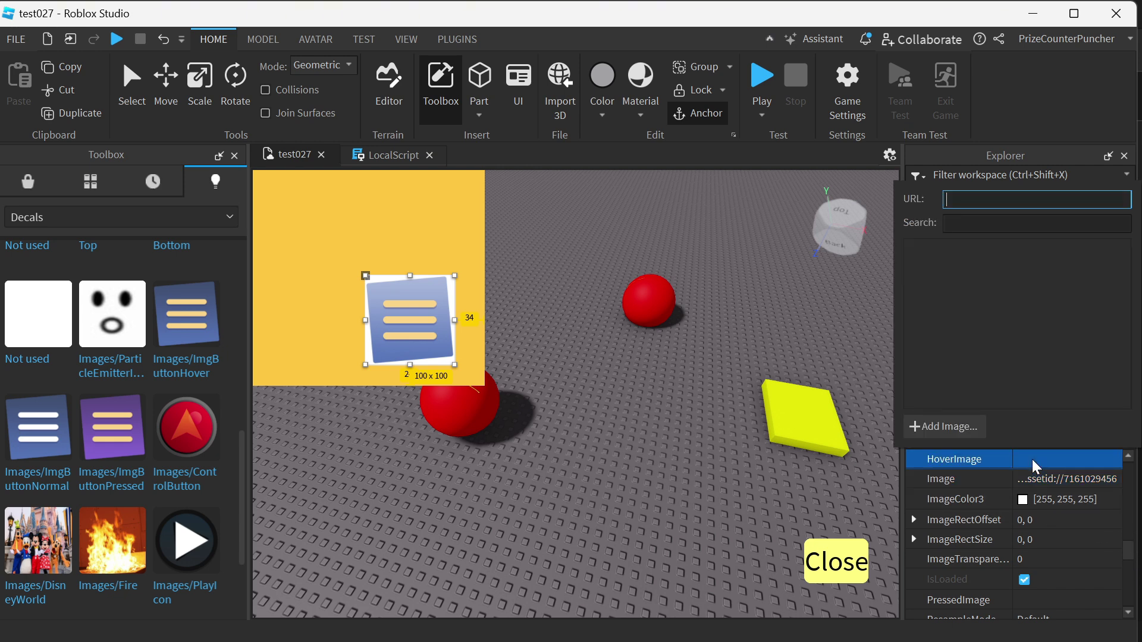
key(ctrl+v)
key(Return)
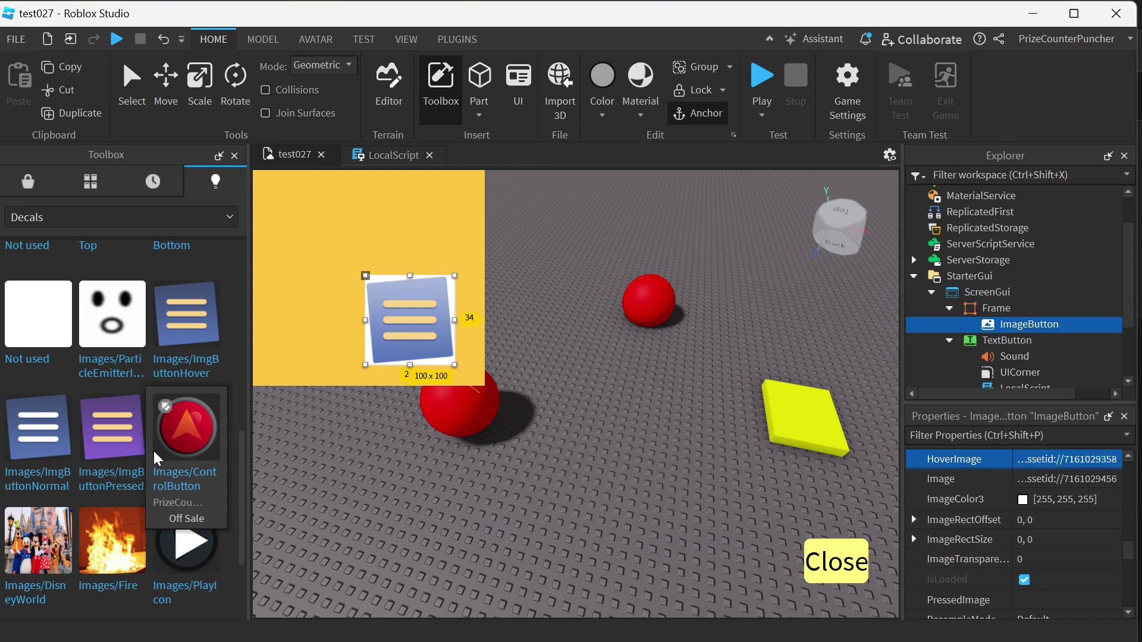
right_click(120, 441)
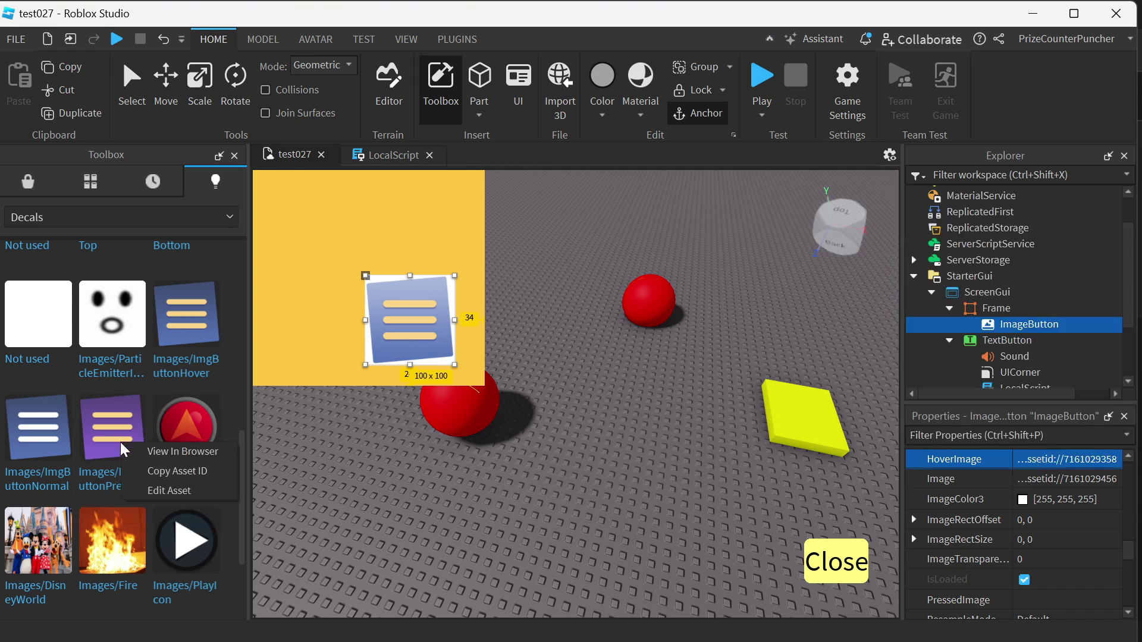
click(146, 471)
scroll(1067, 543, down, 3)
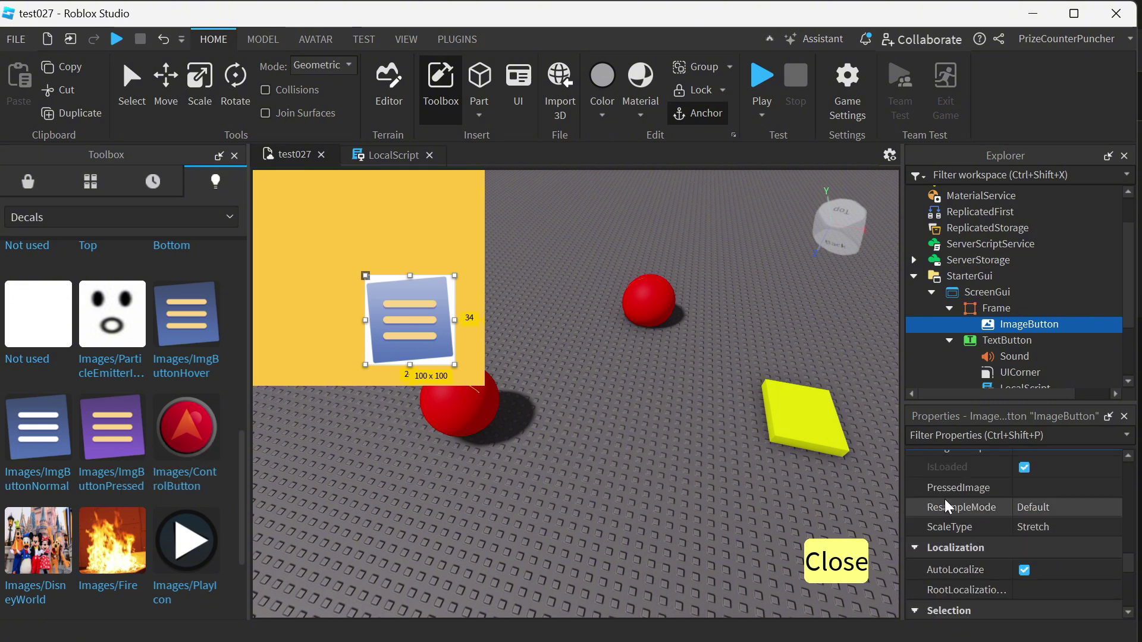
click(1032, 488)
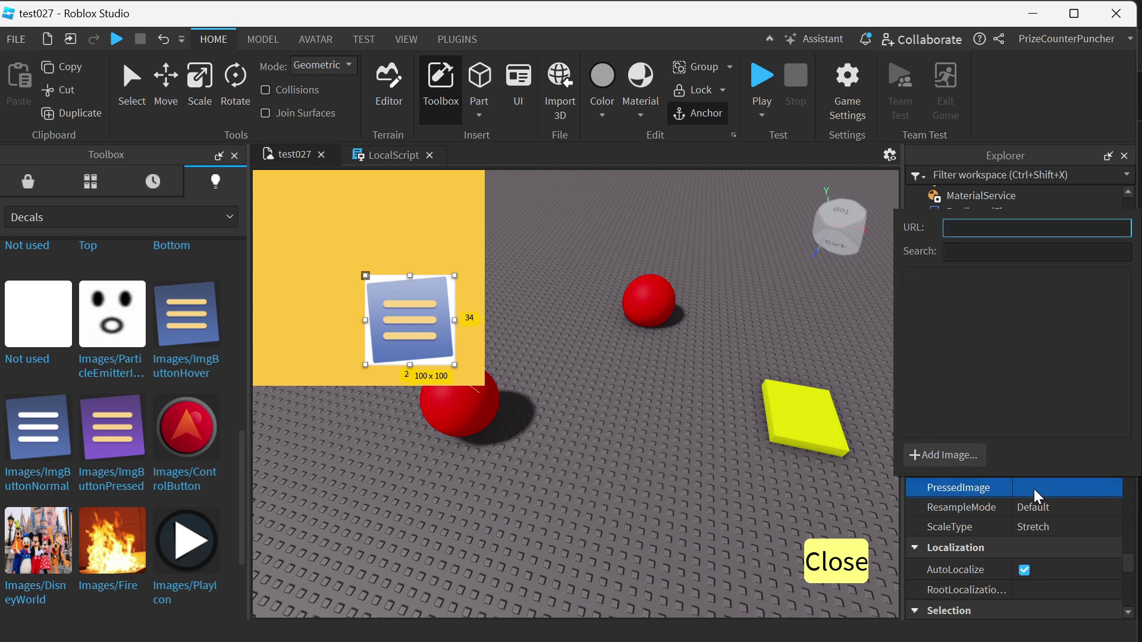
key(ctrl+v)
key(Return)
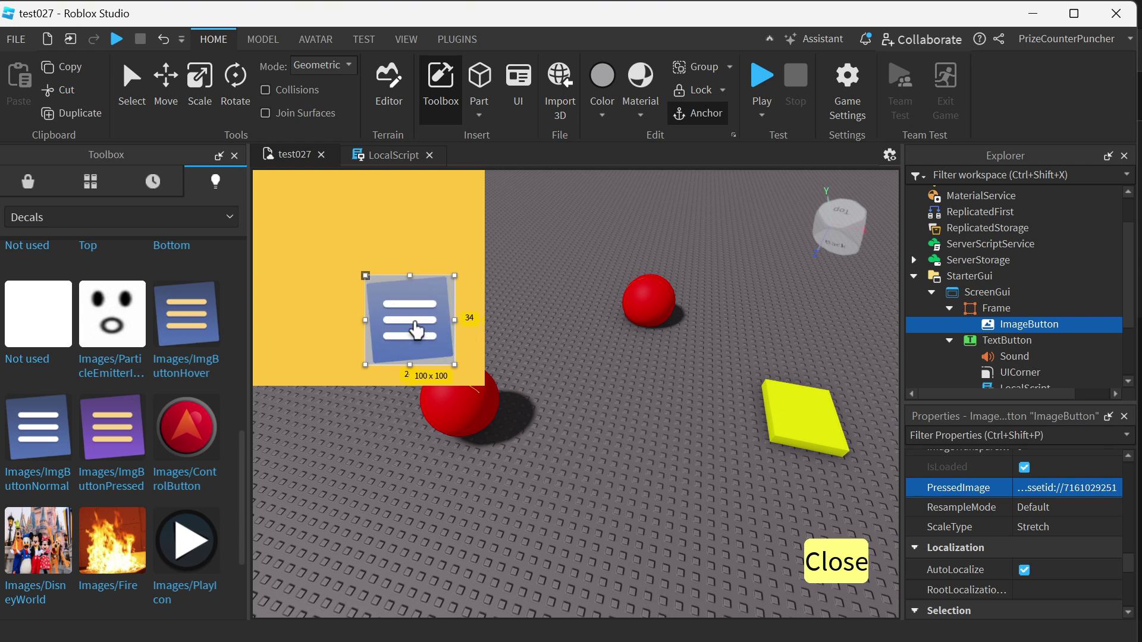
click(416, 331)
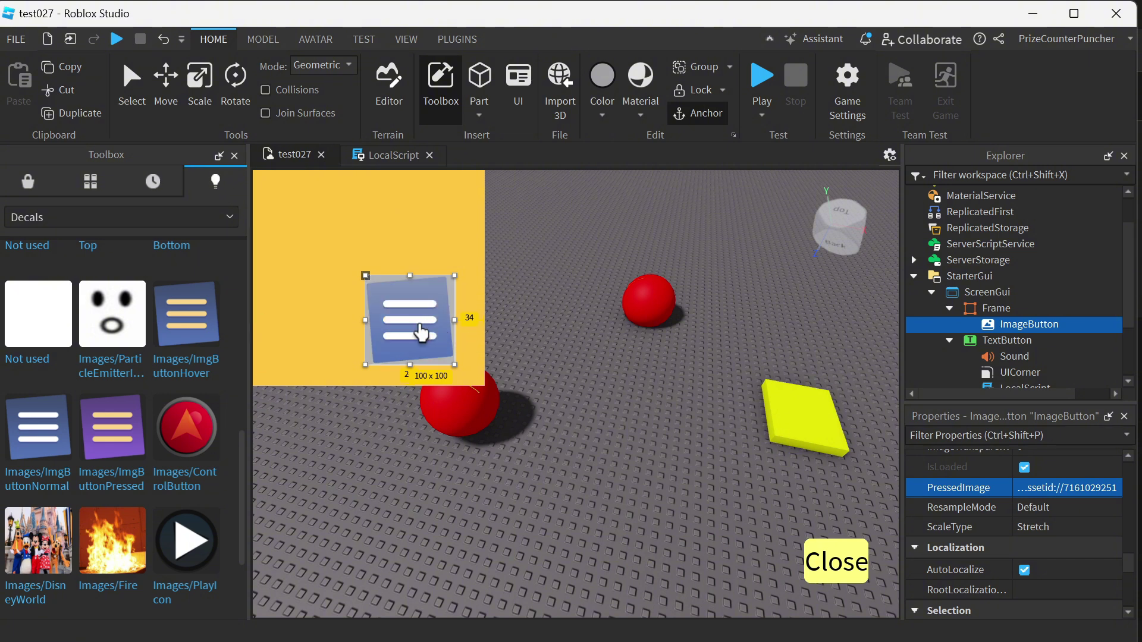
click(422, 333)
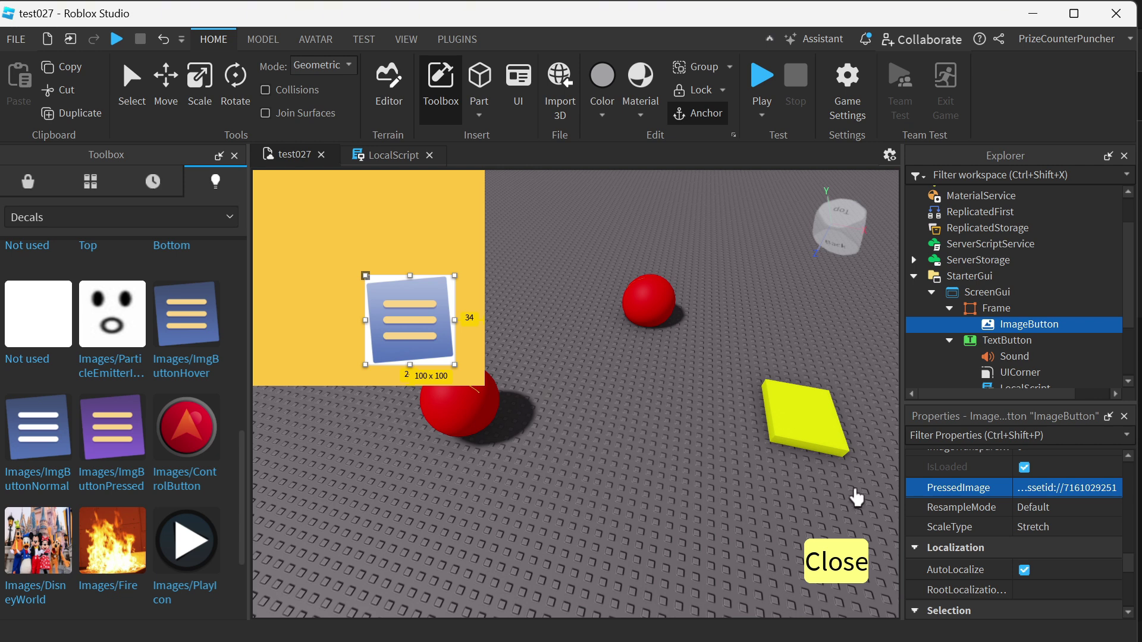
click(1042, 486)
key(BackSpace)
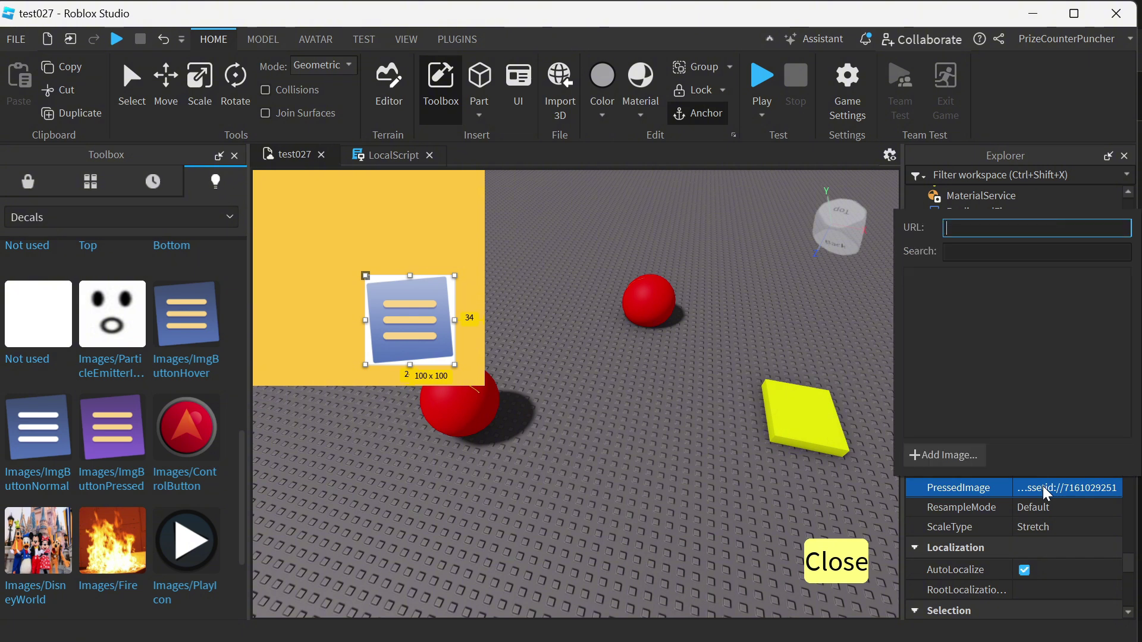
key(Return)
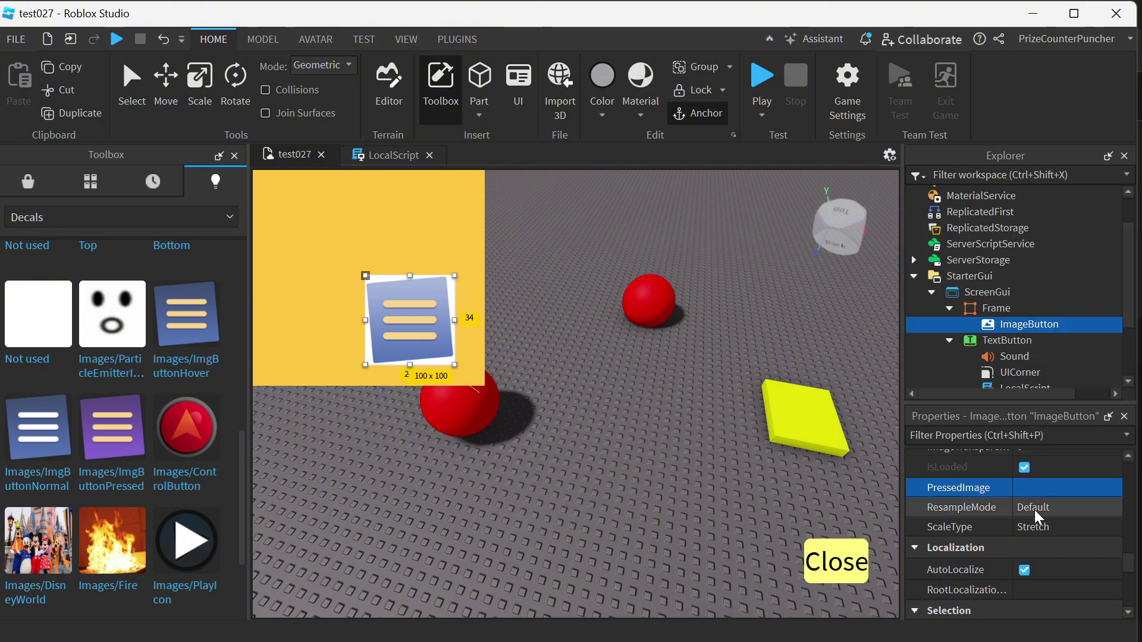
scroll(1011, 511, up, 4)
scroll(991, 542, down, 1)
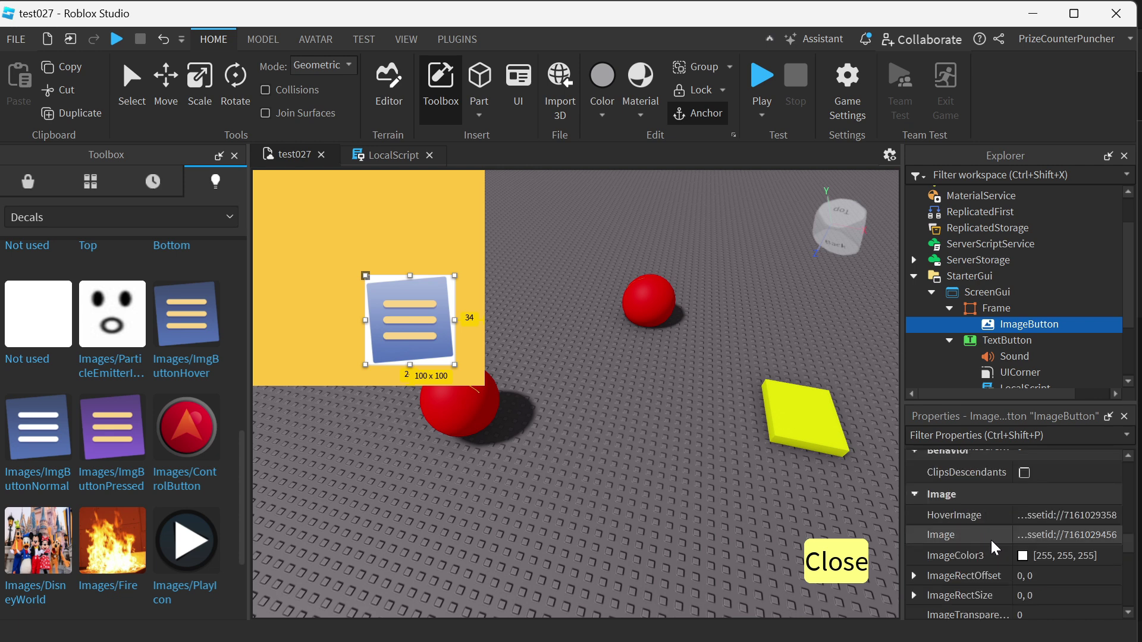
click(1061, 517)
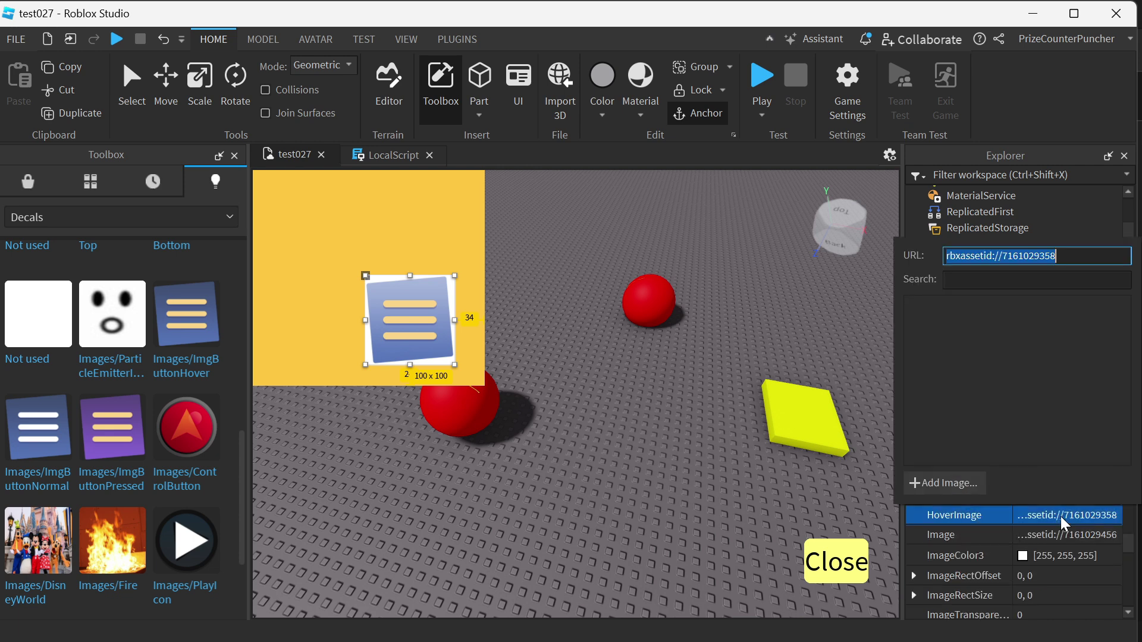
key(BackSpace)
key(Return)
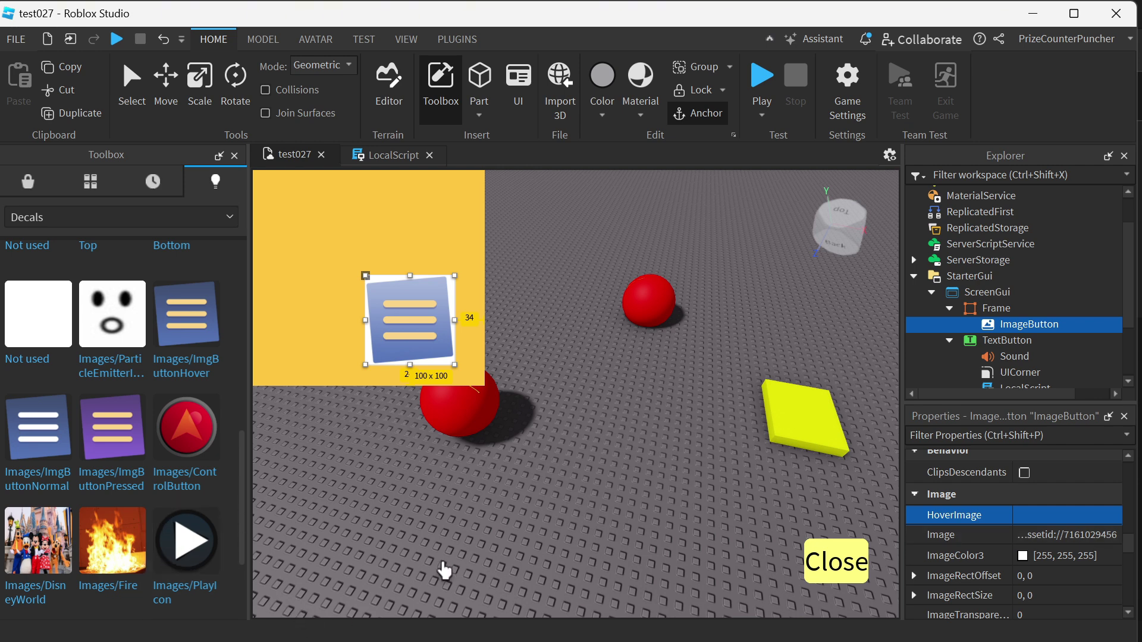
mouse_move(109, 556)
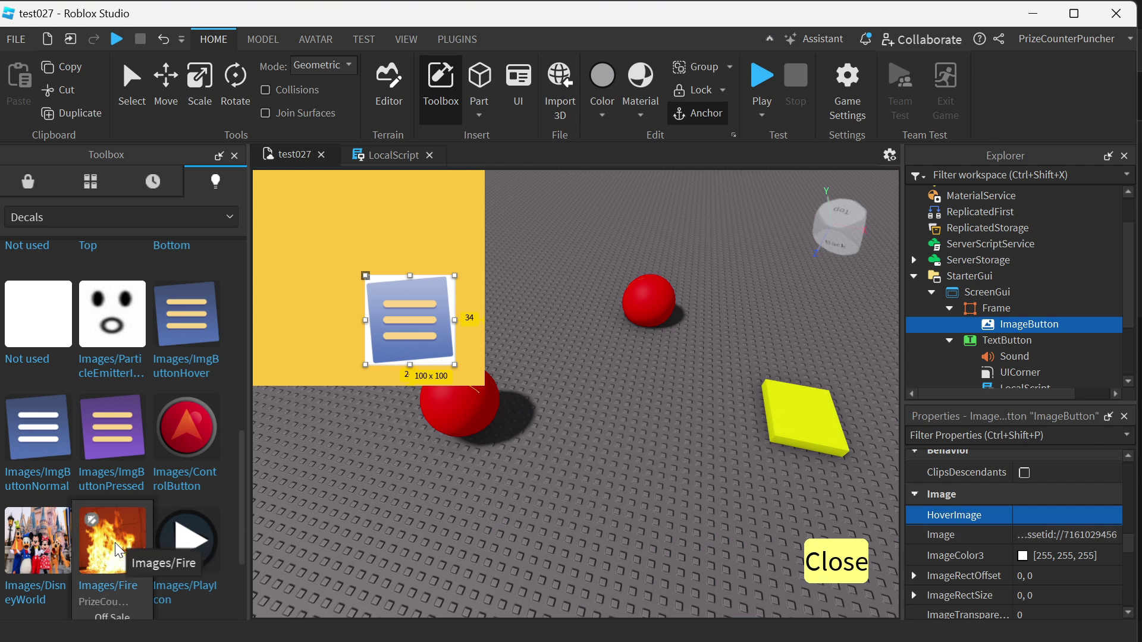
right_click(115, 542)
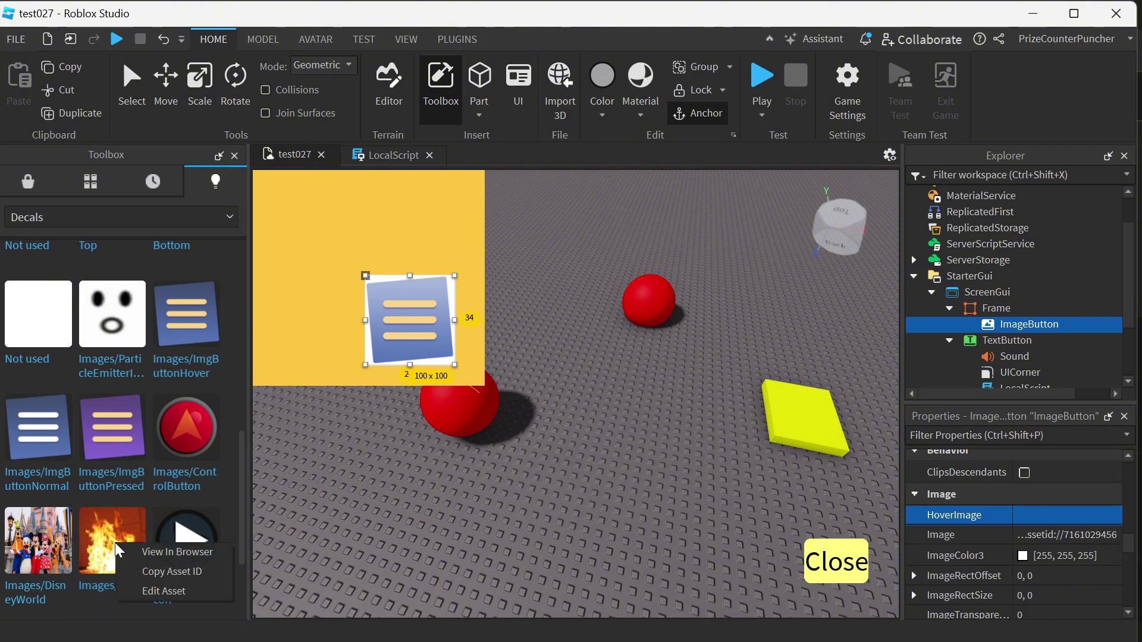
click(139, 571)
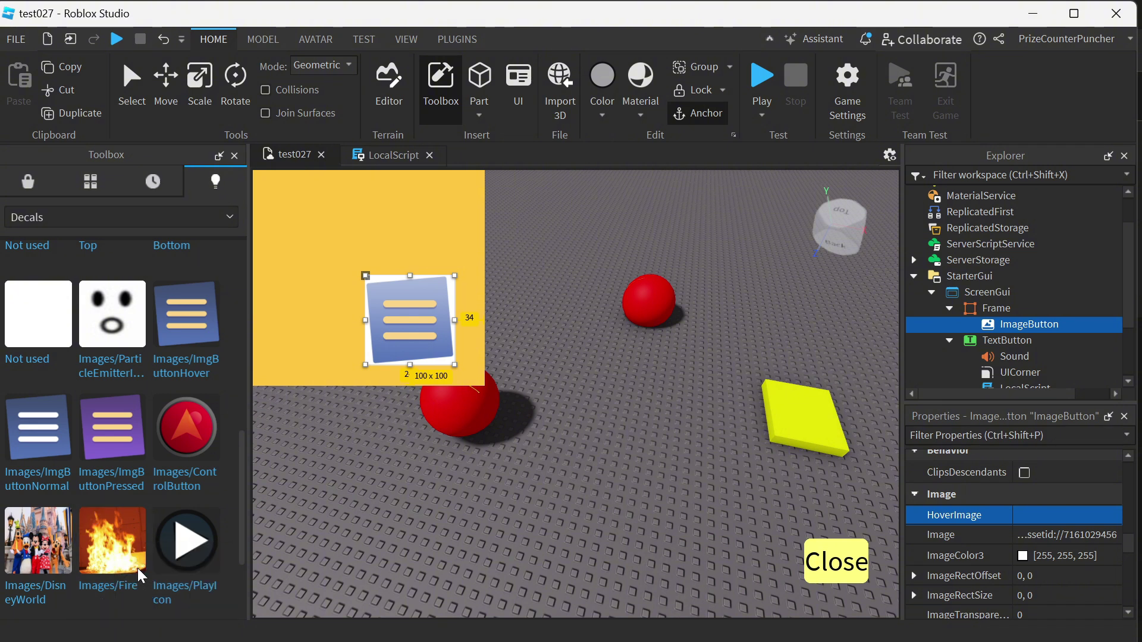
click(1057, 534)
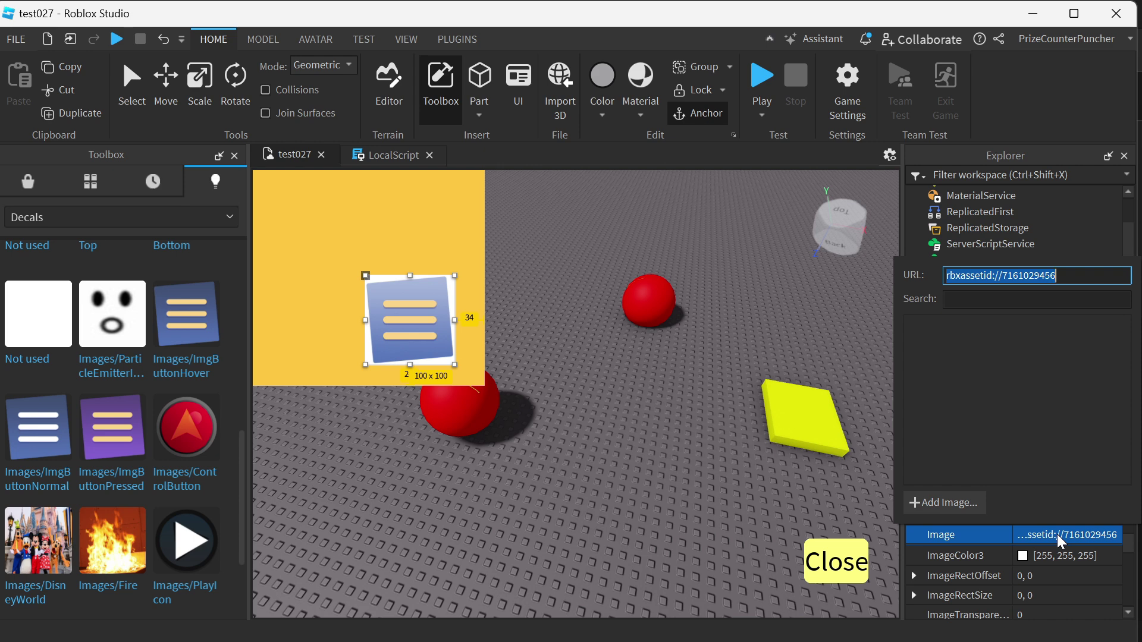
key(ctrl+v)
key(Return)
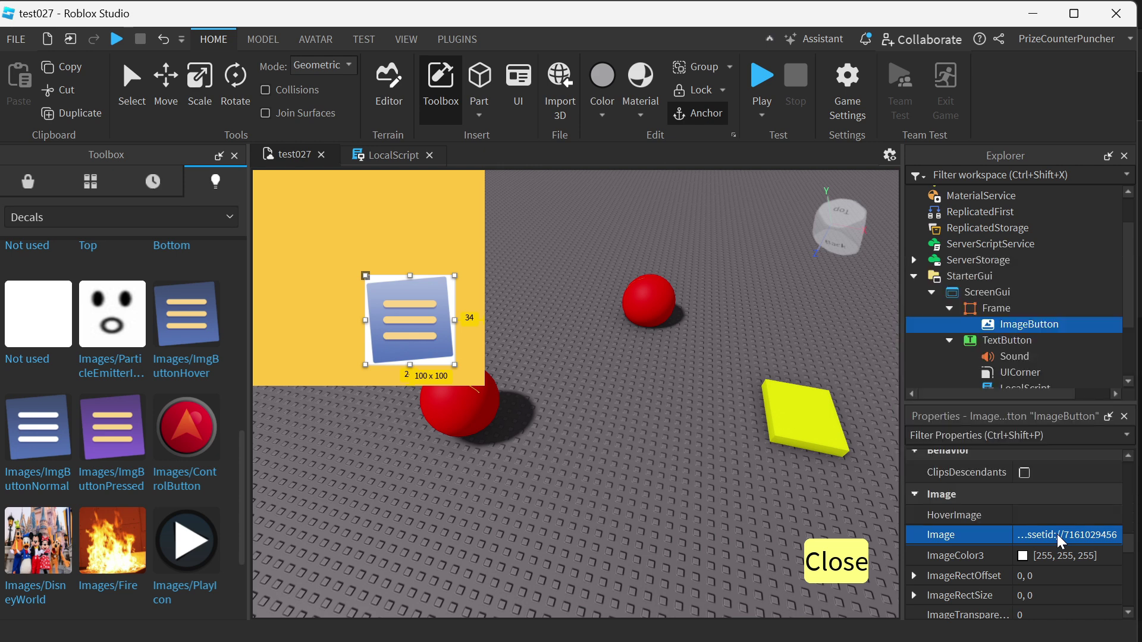